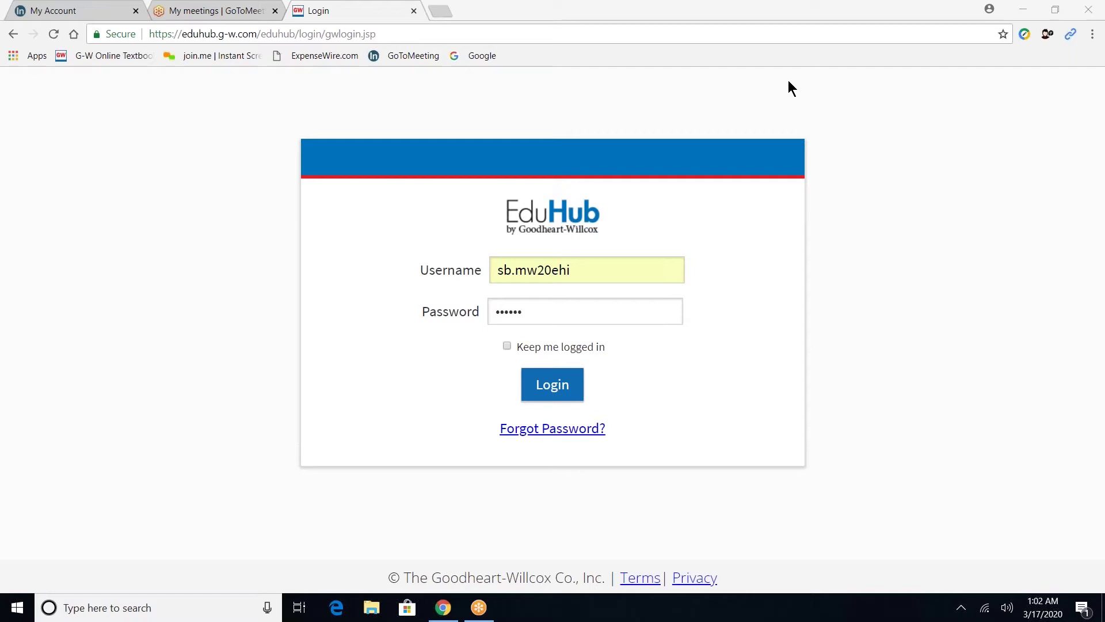
# Log in to EduHub with the username and password already filled in.
pyautogui.click(426, 310)
pyautogui.click(566, 384)
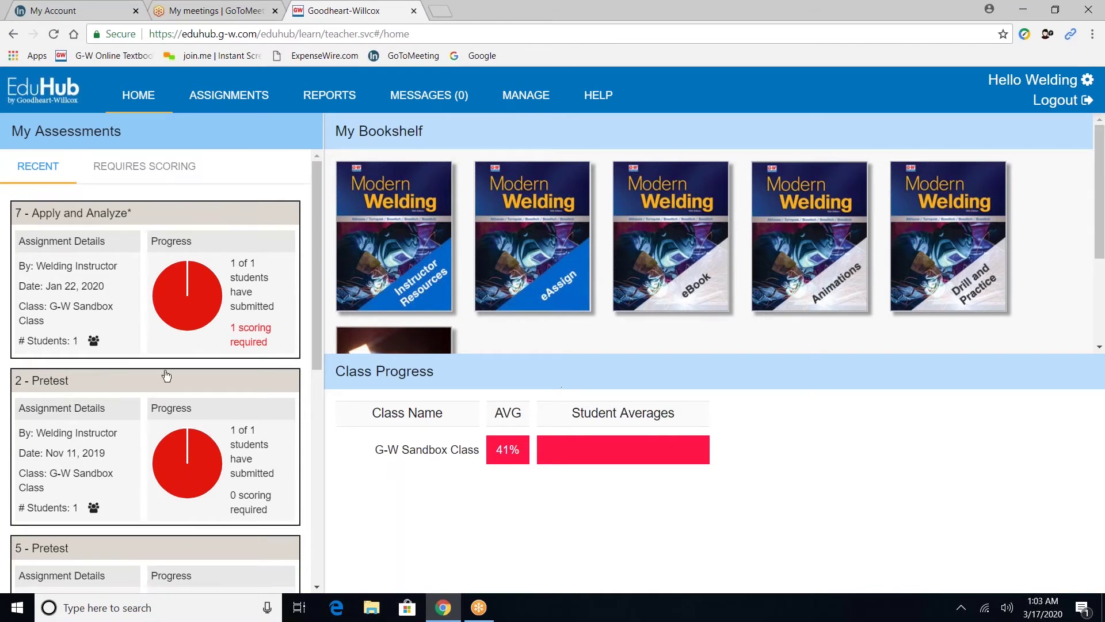
pyautogui.click(174, 328)
pyautogui.click(419, 282)
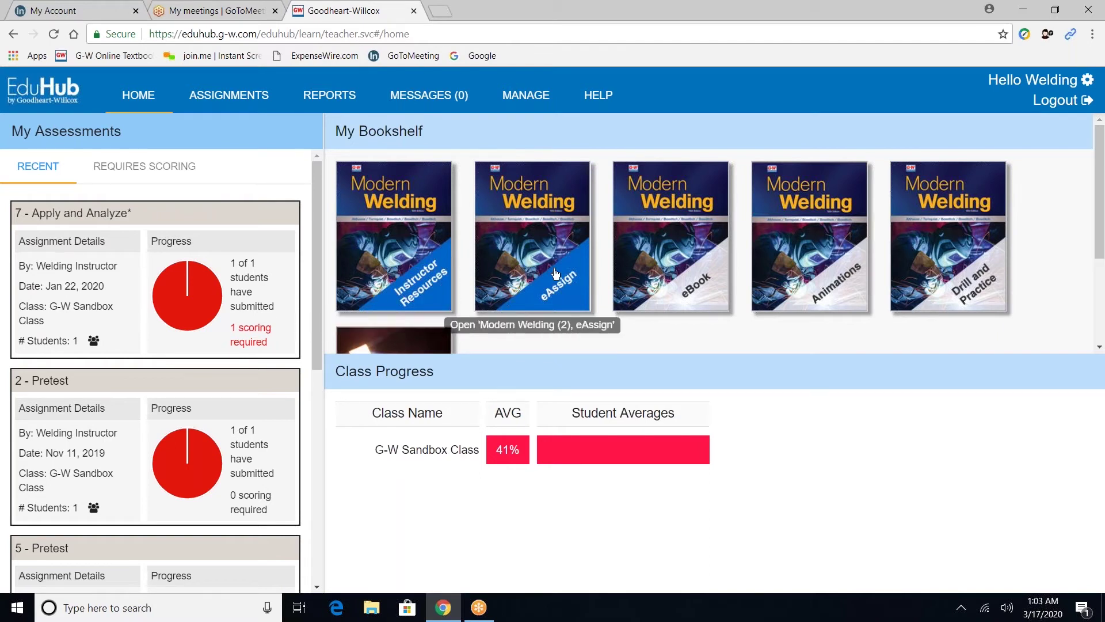
pyautogui.click(439, 291)
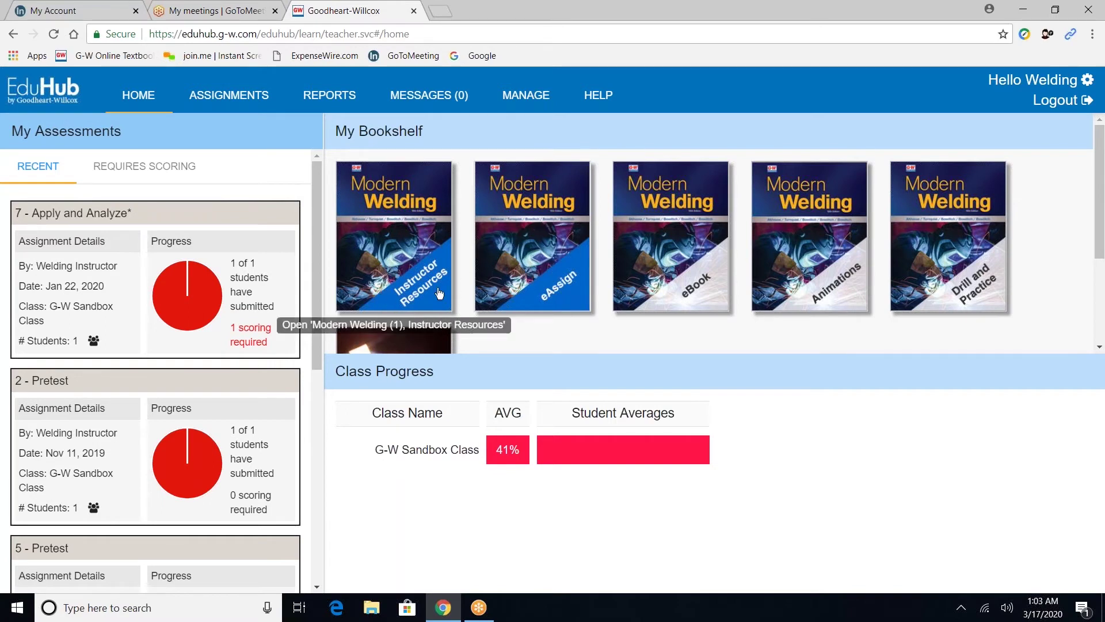
pyautogui.click(719, 272)
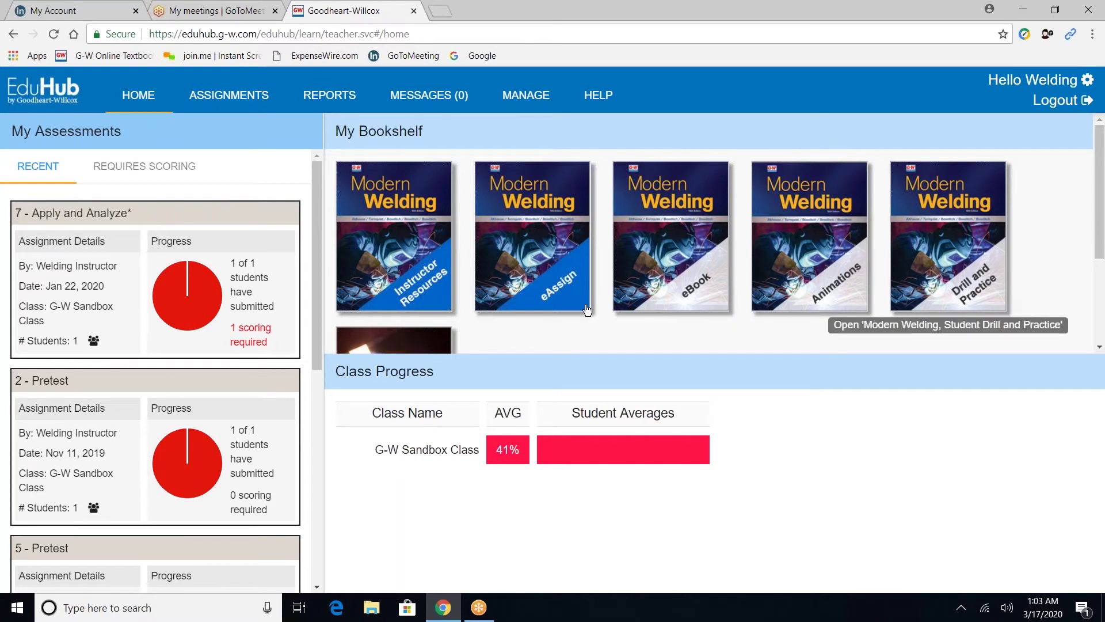
# Open the Modern Welding Instructor Resources book, expand its Getting Started folder, and open the Instructor Resources page.
pyautogui.click(437, 290)
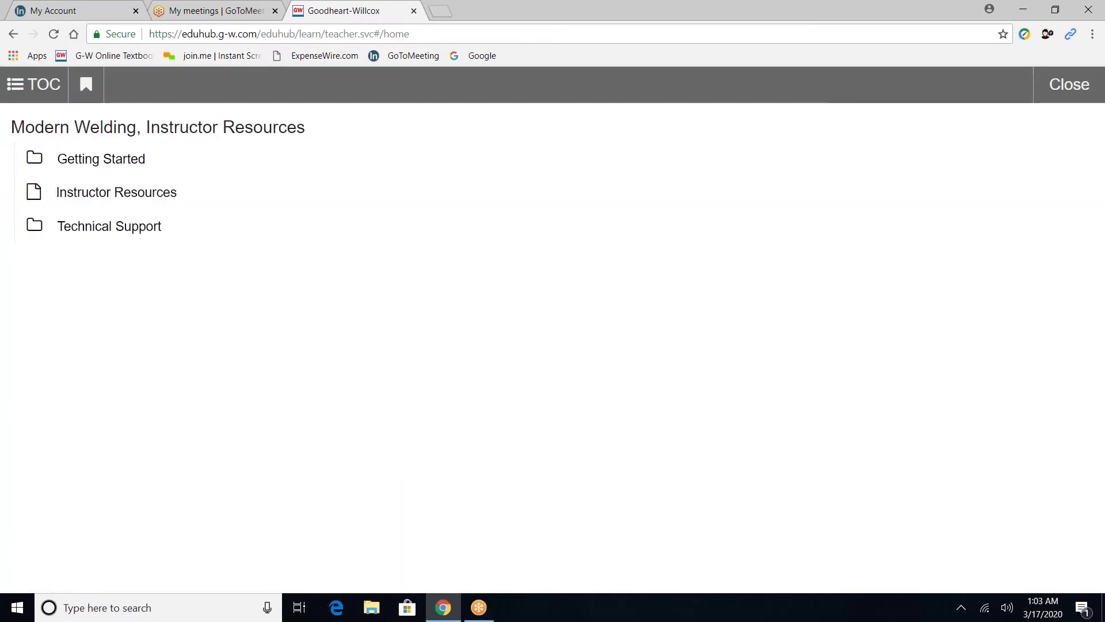
pyautogui.click(113, 173)
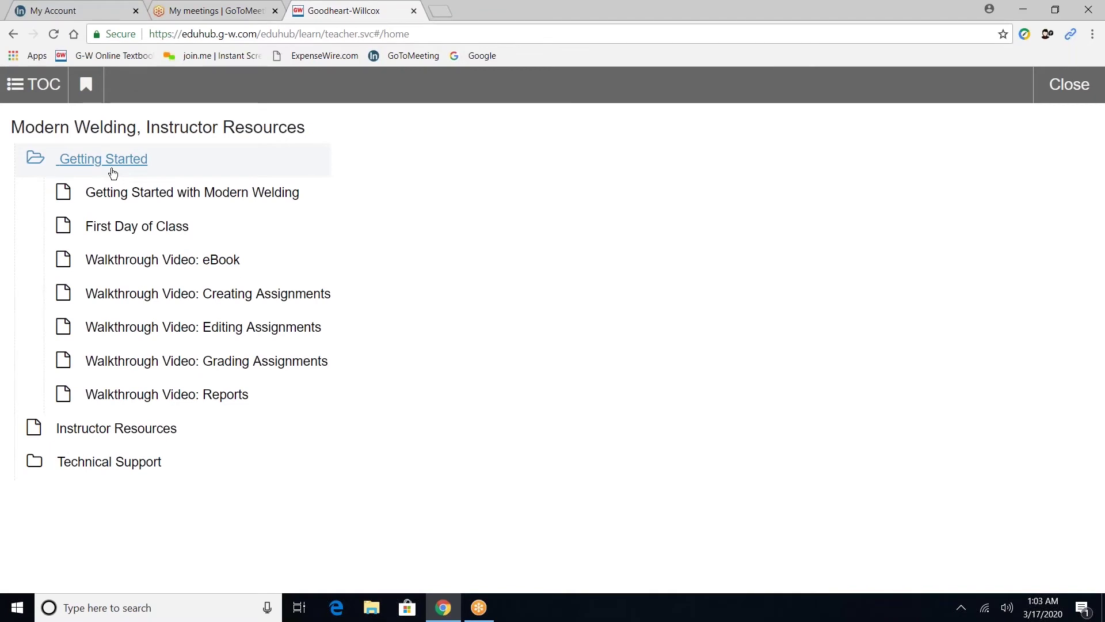
pyautogui.click(91, 430)
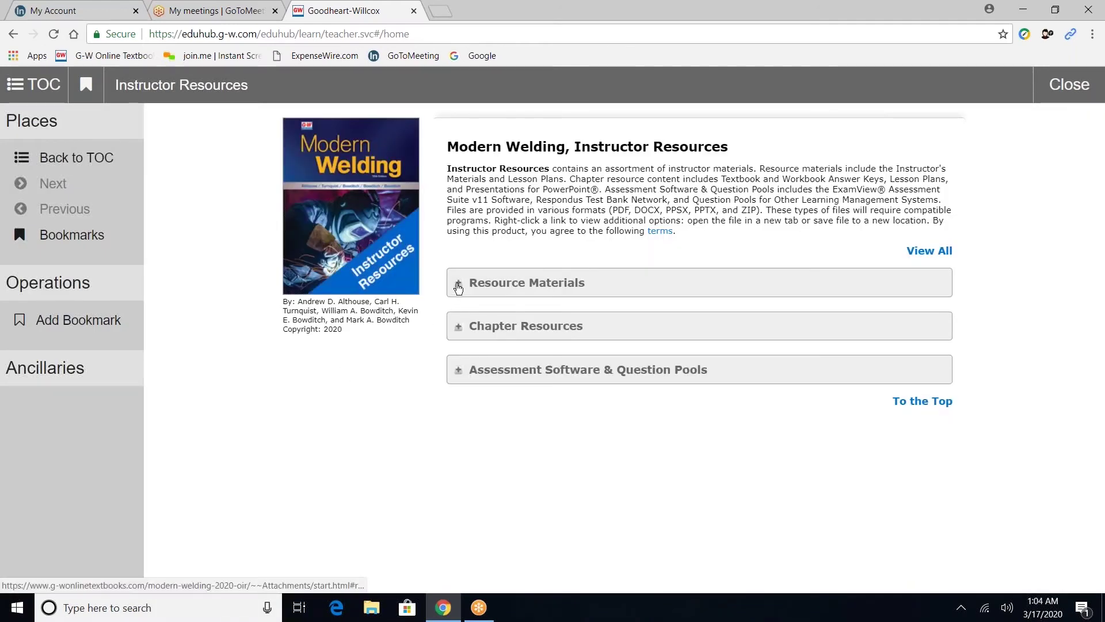
# Expand Resource Materials to examine the instructor's materials and rubrics, and collapse the section again.
pyautogui.click(459, 283)
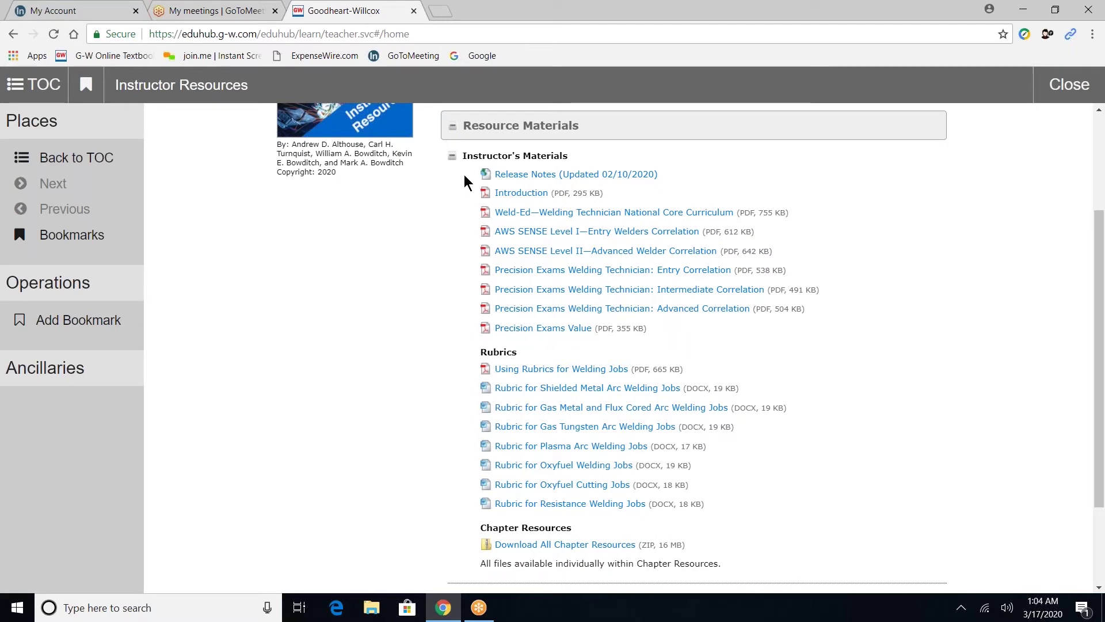
pyautogui.press('ctrl')
pyautogui.press('ctrl')
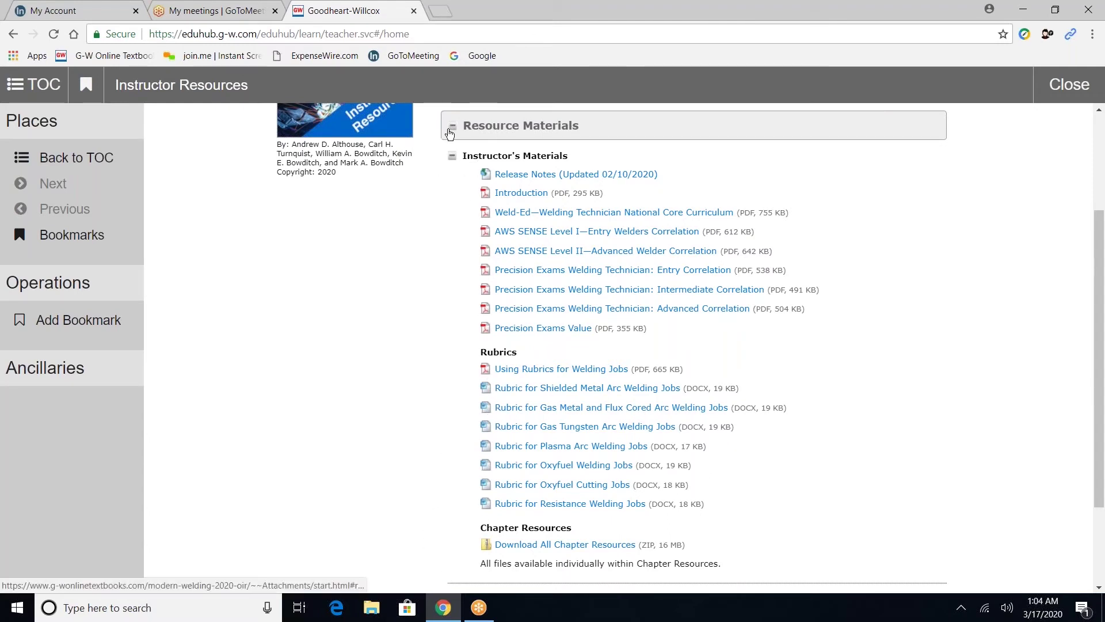
pyautogui.click(490, 125)
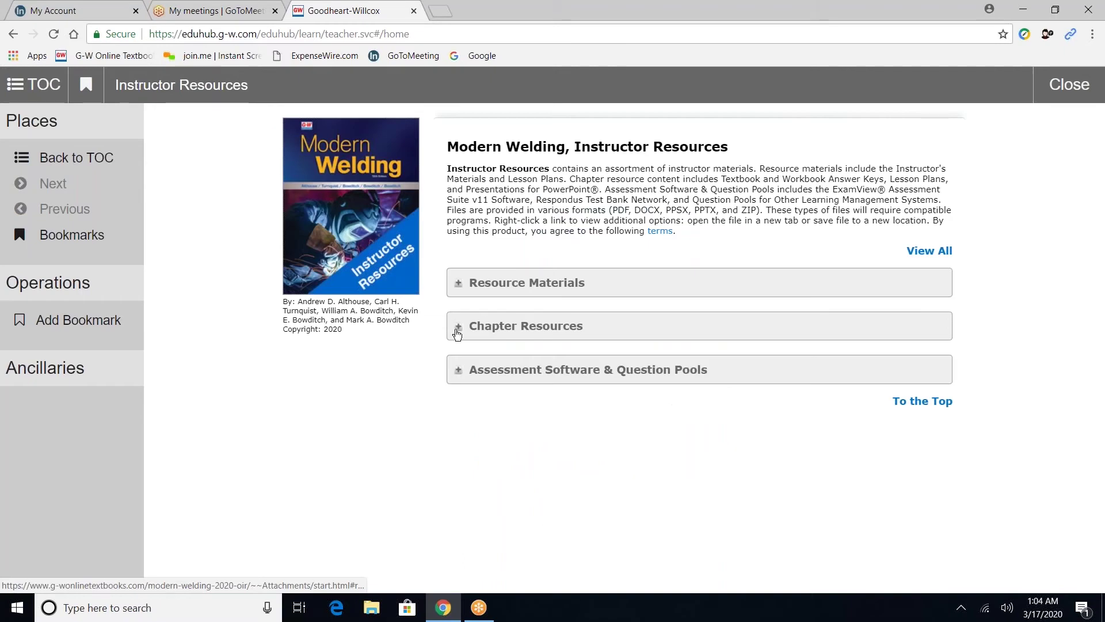
# Examine the Chapter Resources for Safety in the Welding Shop and Print Reading, and collapse the section.
pyautogui.click(456, 327)
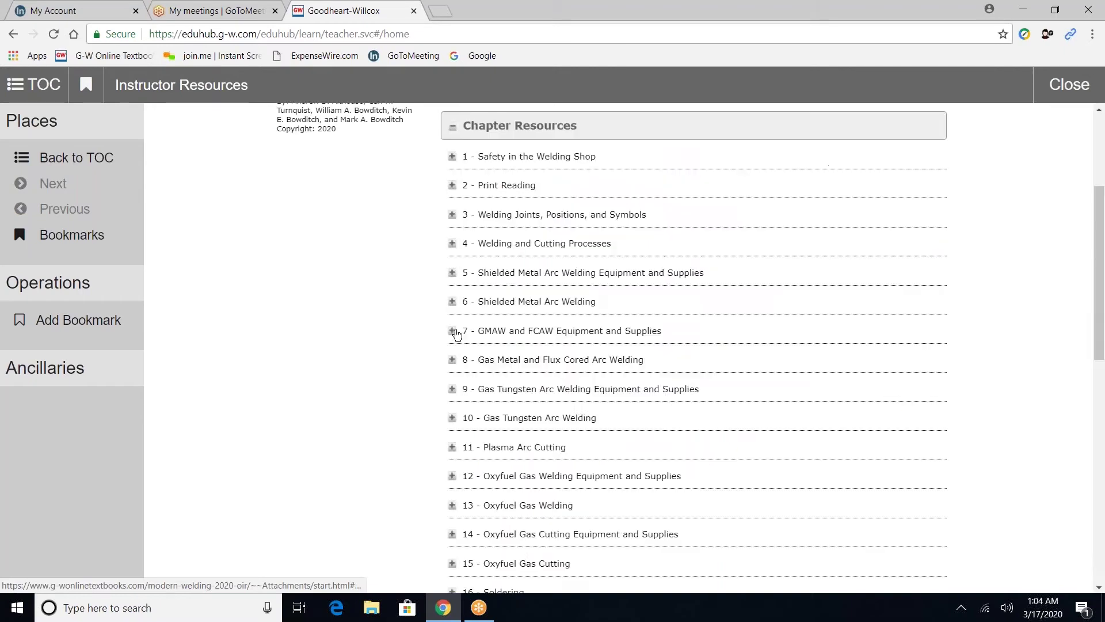
pyautogui.click(487, 164)
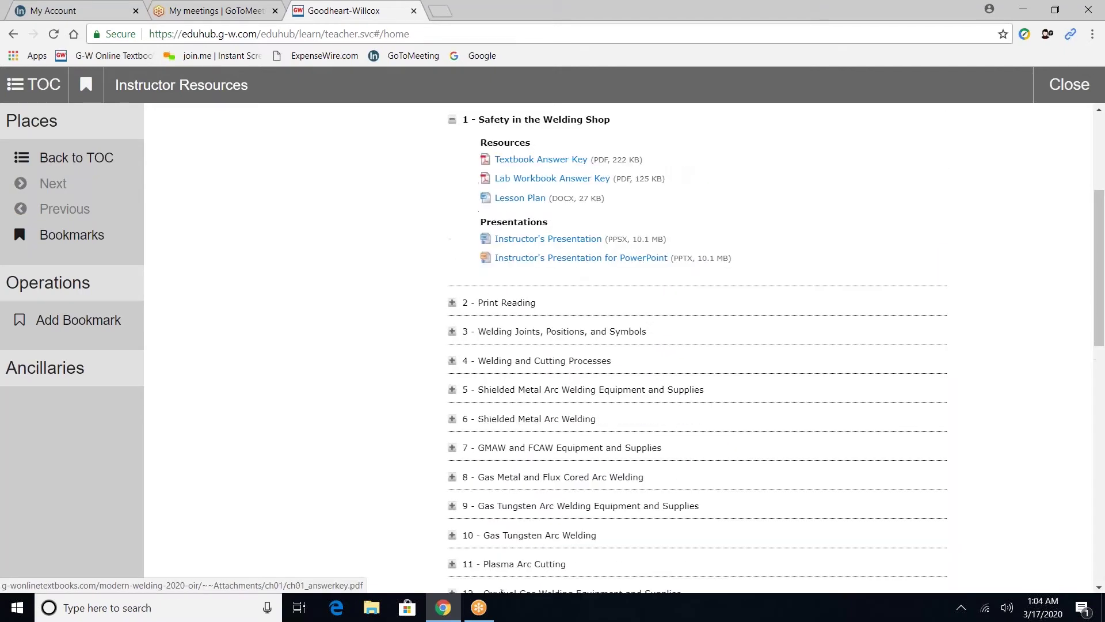
pyautogui.click(464, 178)
pyautogui.click(462, 195)
pyautogui.click(463, 228)
pyautogui.click(480, 304)
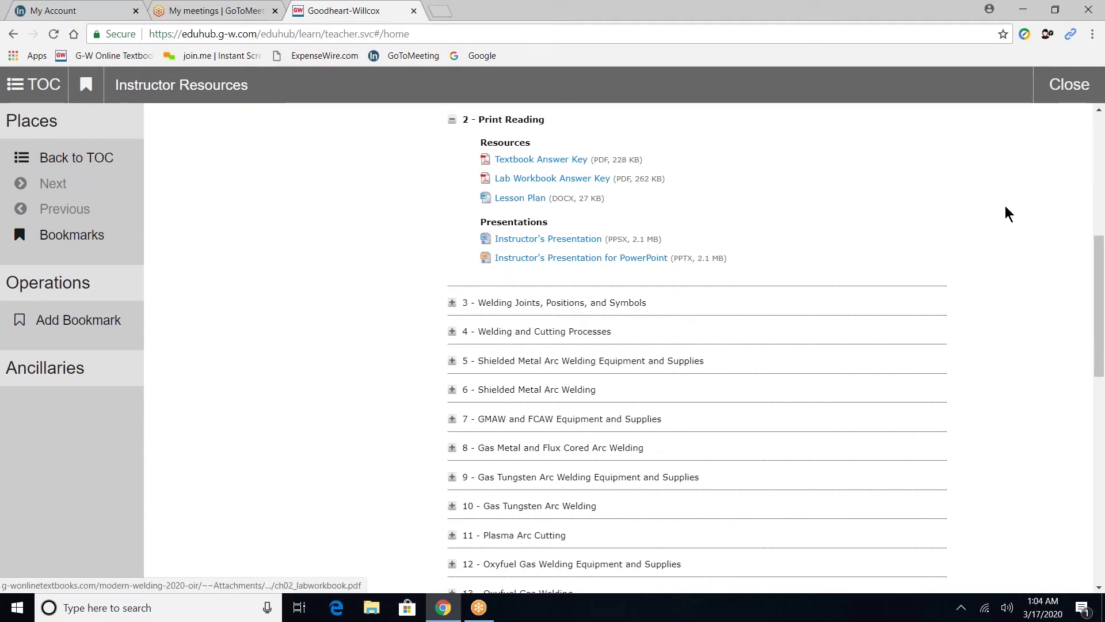
pyautogui.moveTo(1098, 256); pyautogui.dragTo(1095, 178)
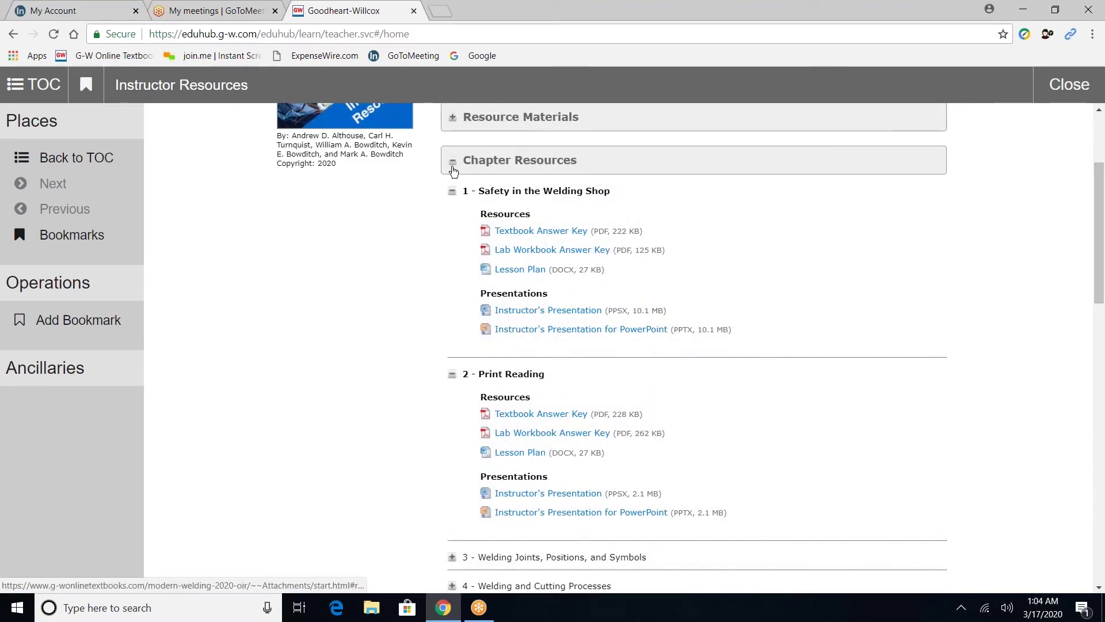
pyautogui.click(449, 164)
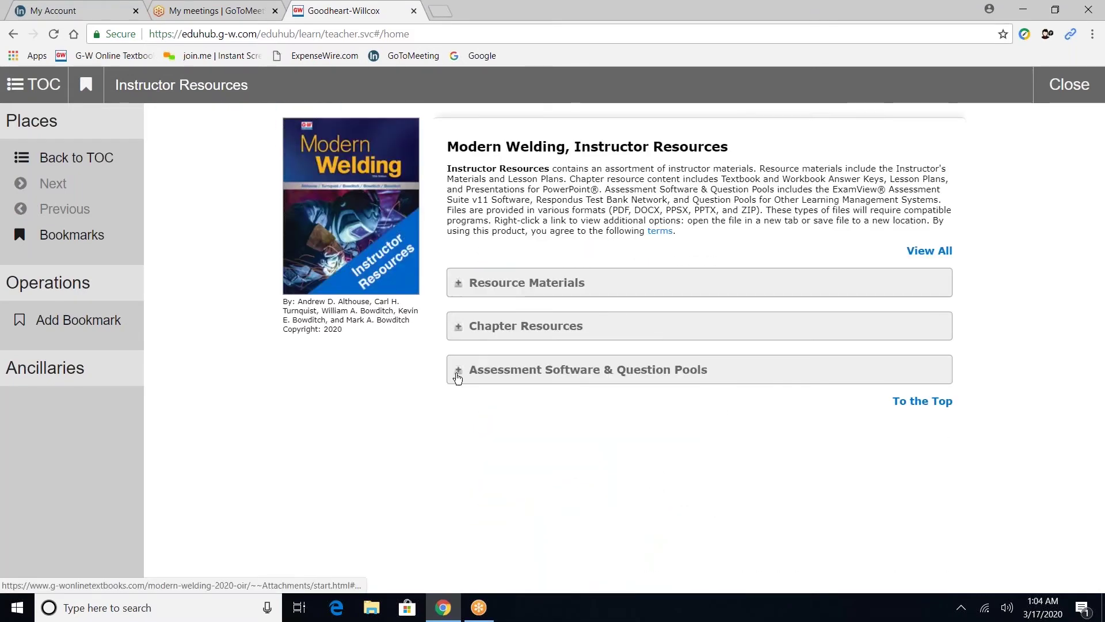
# Examine the ExamView downloads and Respondus Test Bank Network under Assessment Software & Question Pools, and close the book.
pyautogui.click(458, 371)
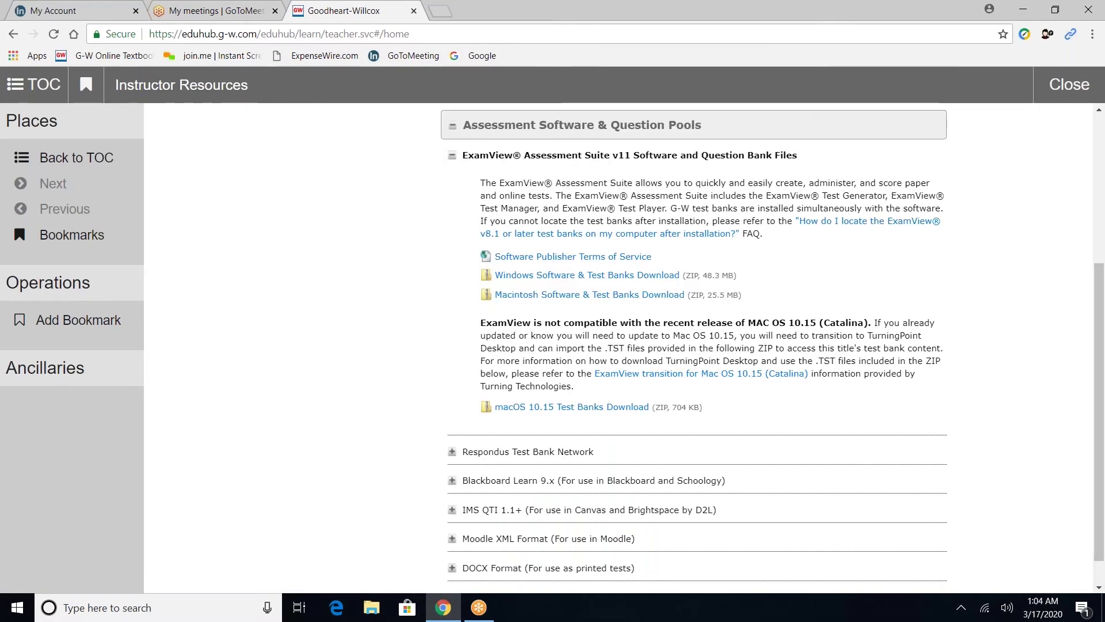
pyautogui.click(471, 273)
pyautogui.click(471, 277)
pyautogui.click(471, 291)
pyautogui.click(453, 451)
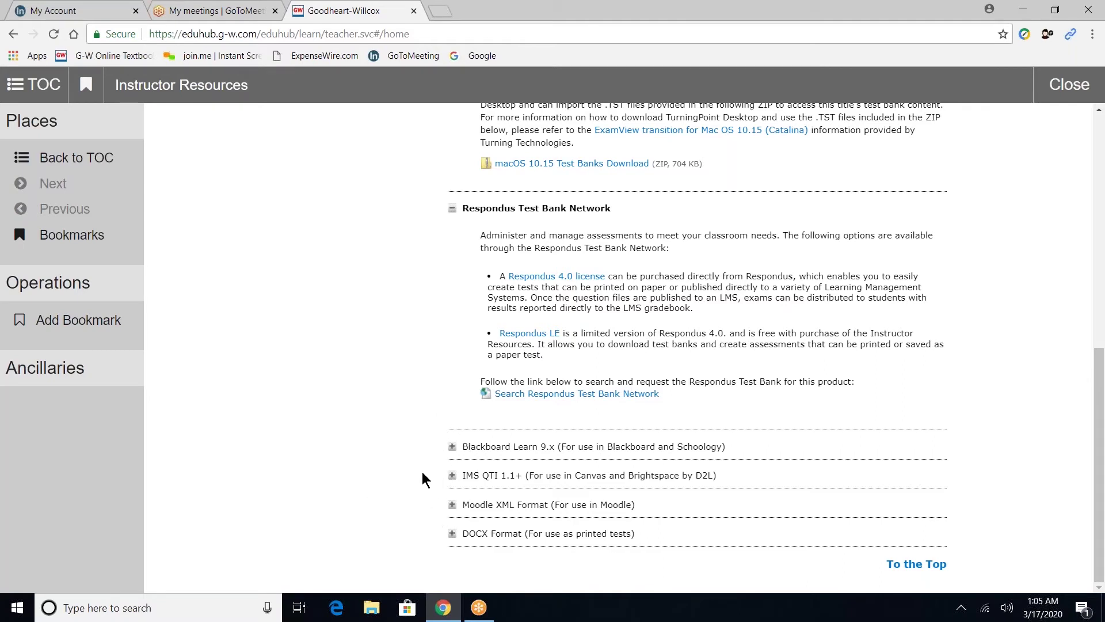
pyautogui.click(1065, 85)
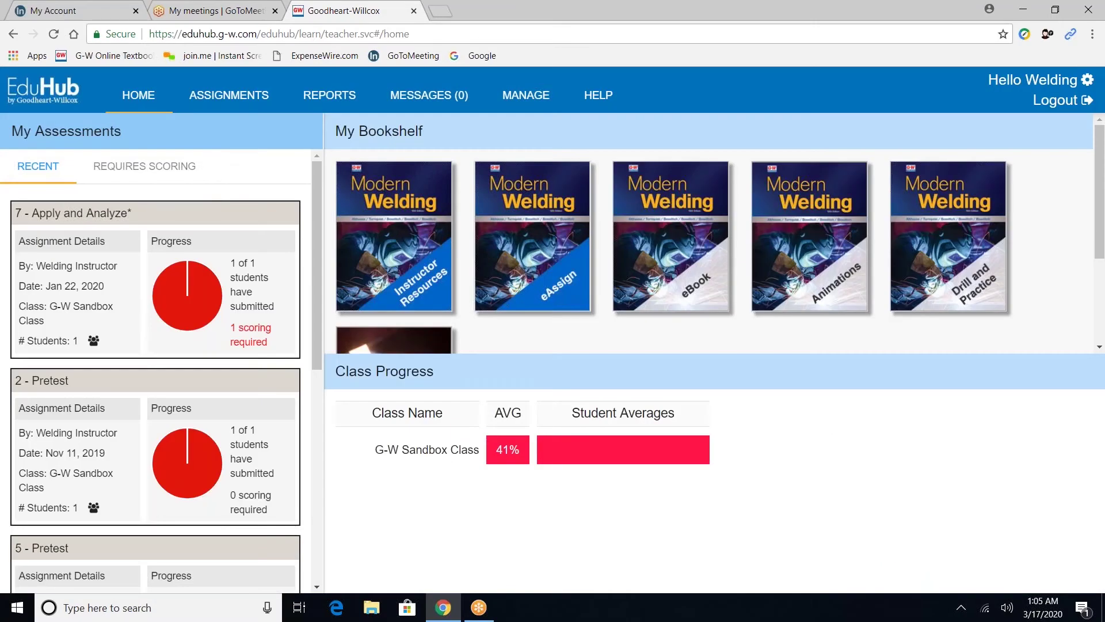
# Open Modern Welding eAssign and open the 1 - Pretest from Chapter 1 in Part 1: Welding Fundamentals.
pyautogui.click(566, 293)
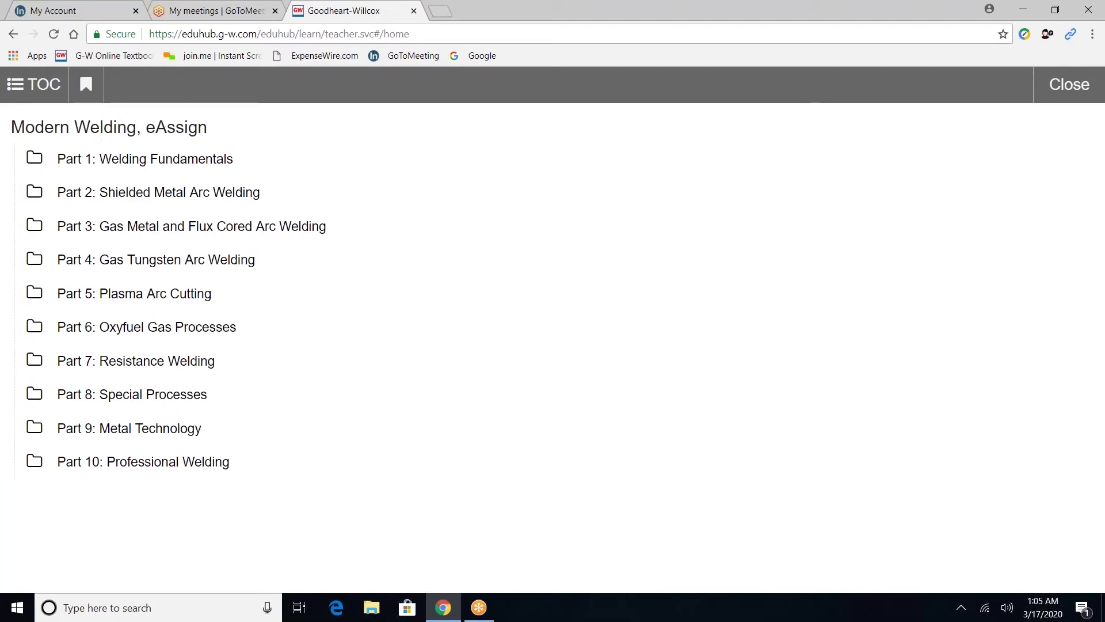
pyautogui.click(157, 159)
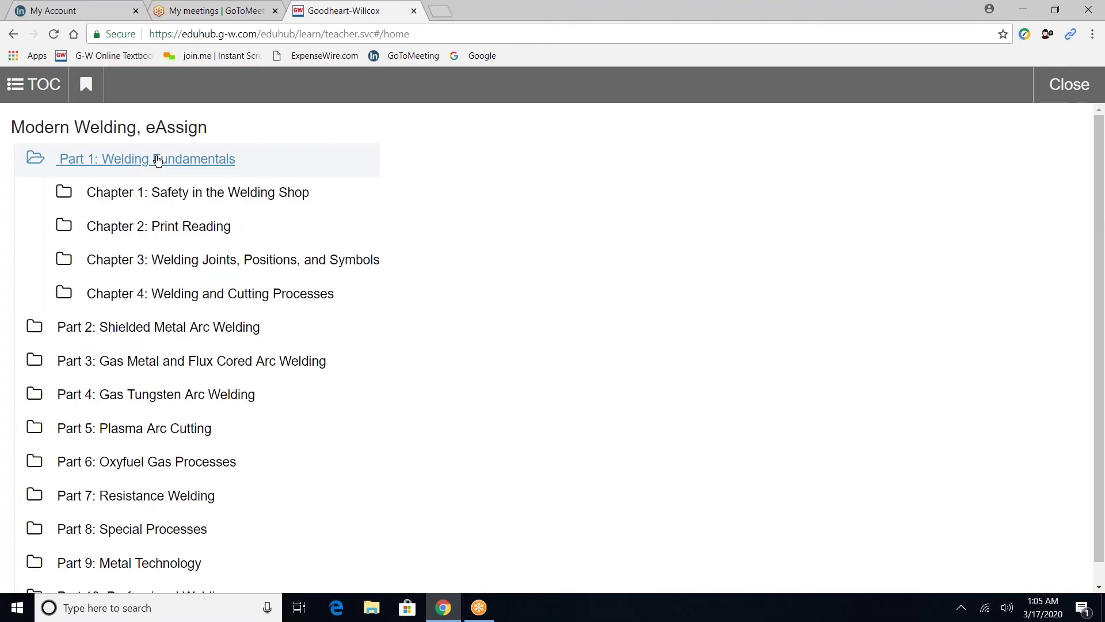
pyautogui.click(154, 190)
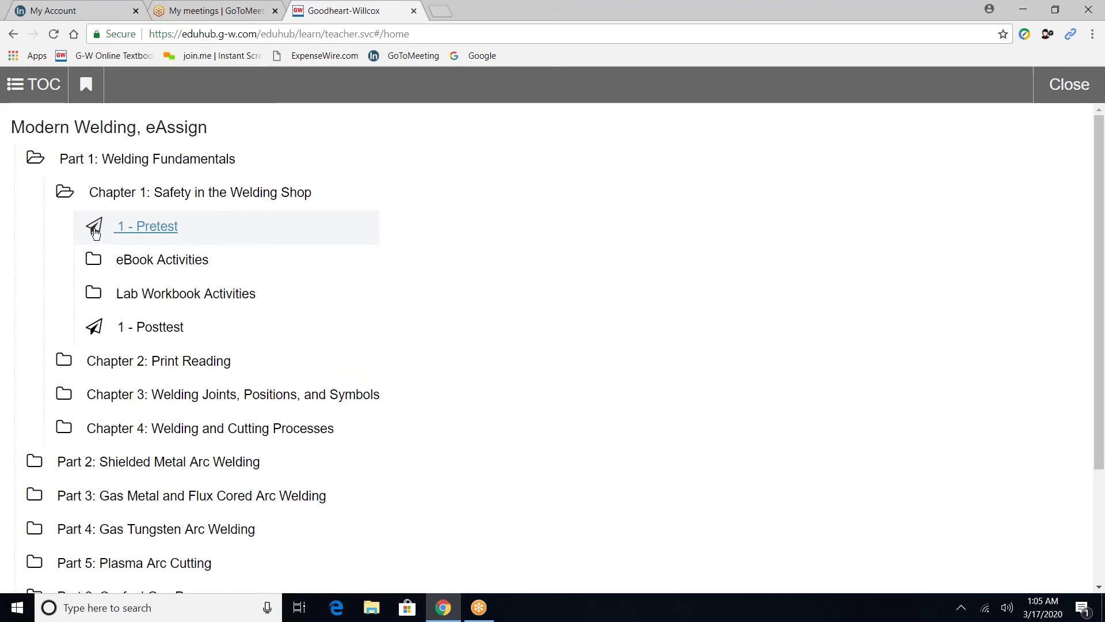
pyautogui.click(143, 231)
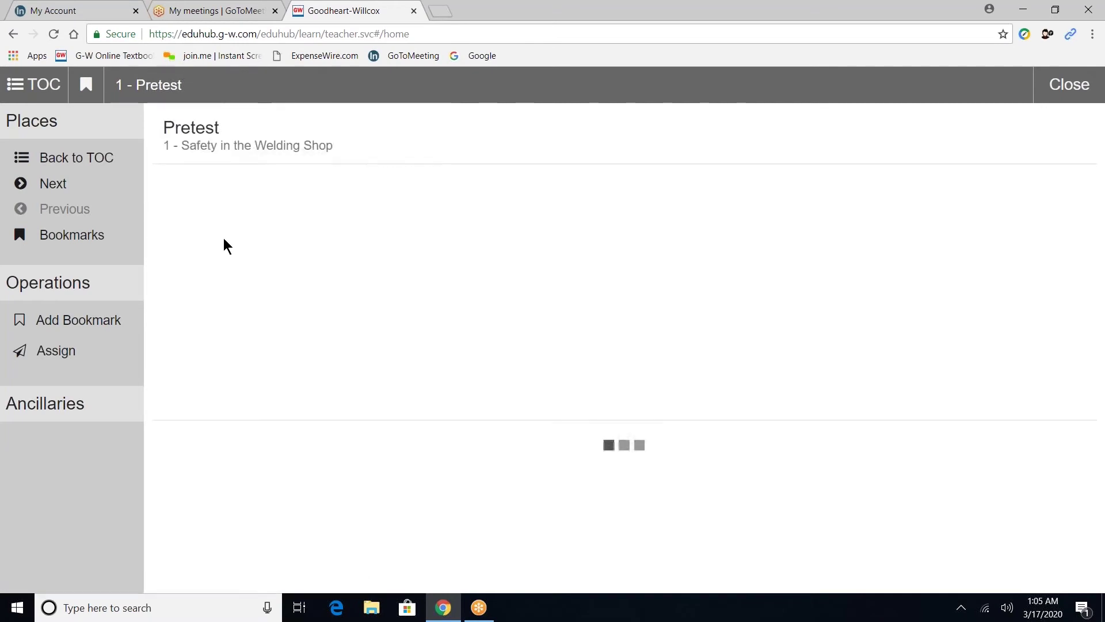
# Preview questions 2, 3 and 4 of the Safety in the Welding Shop pretest.
pyautogui.click(613, 574)
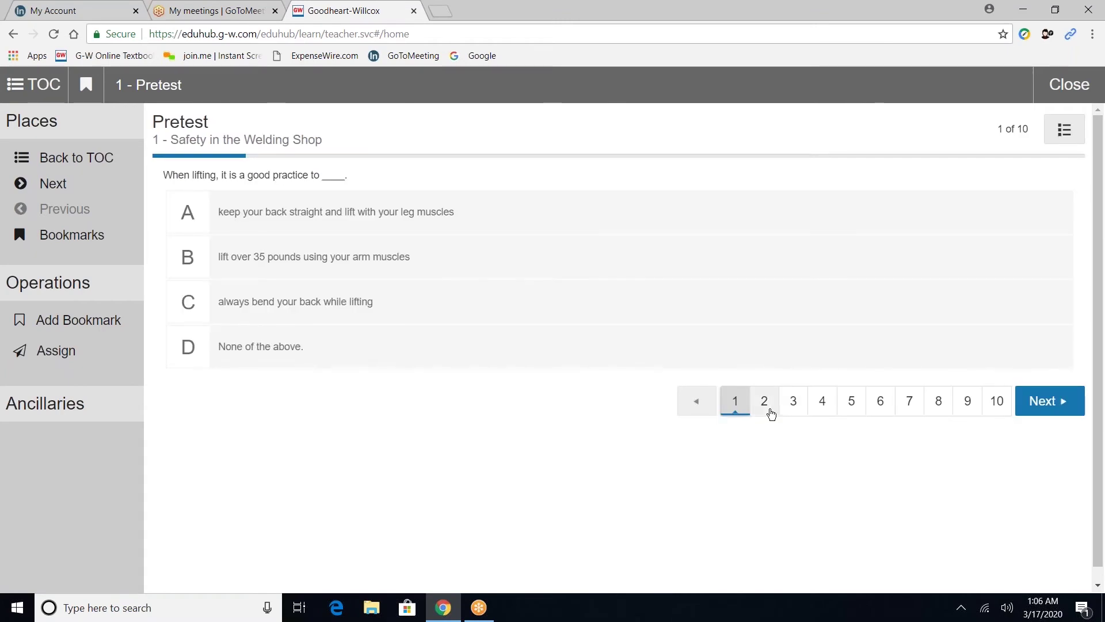
pyautogui.click(766, 403)
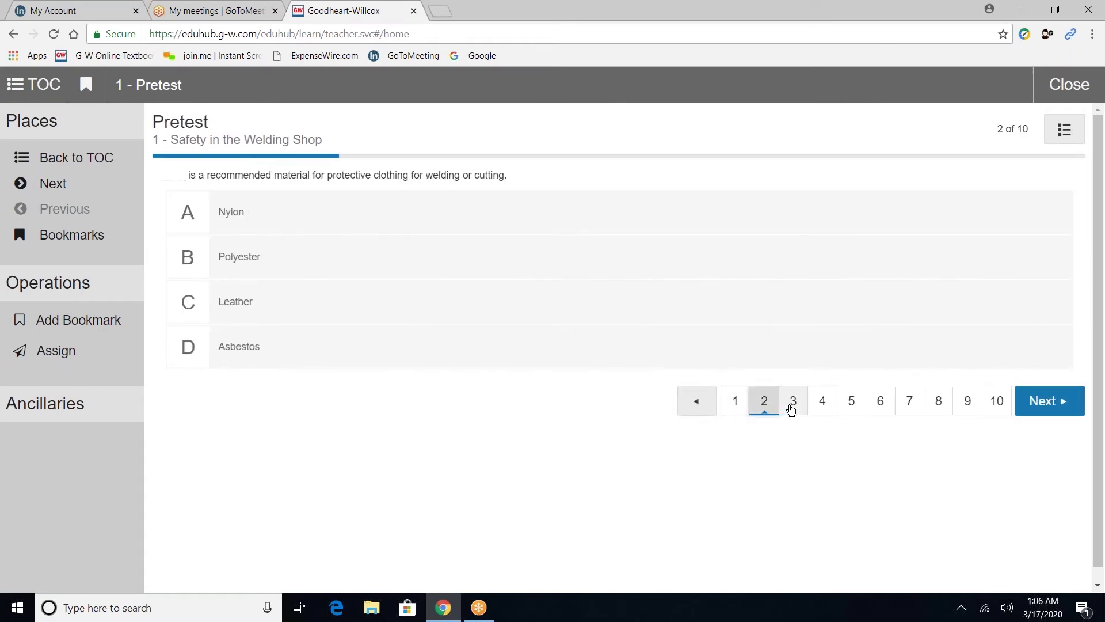
pyautogui.click(792, 403)
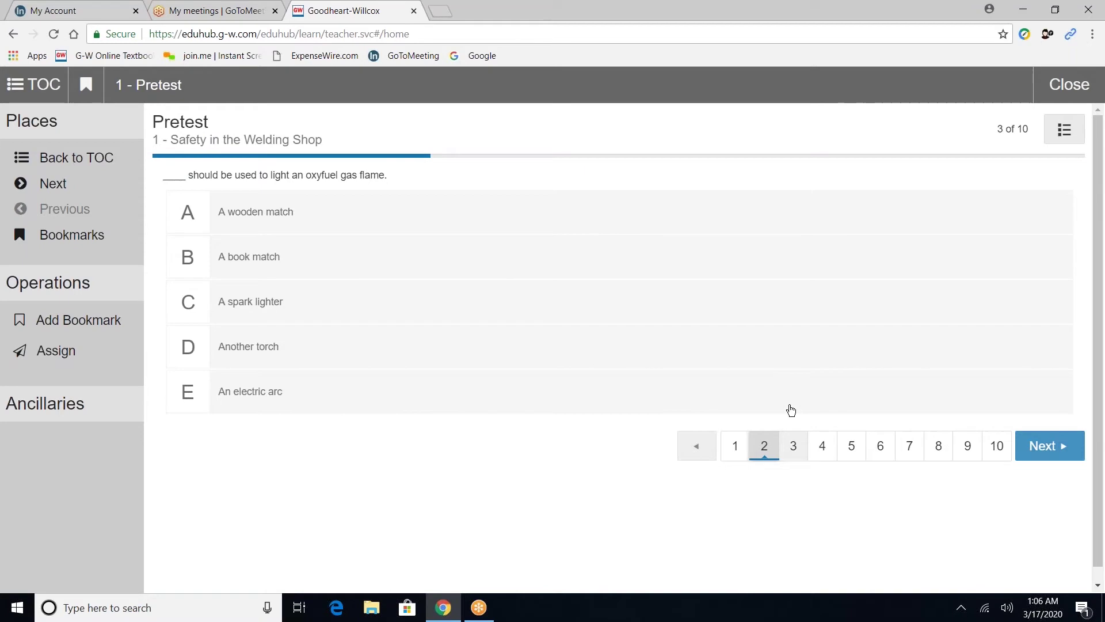
pyautogui.click(822, 445)
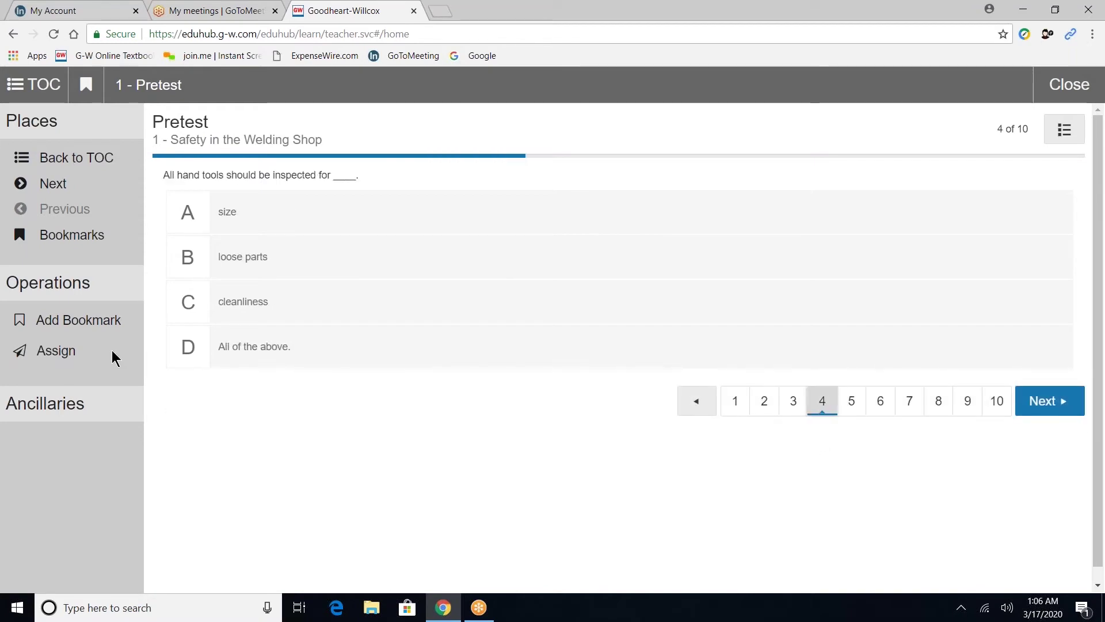
# Examine the Who, When, Notes and Confirm settings for assigning 1 - Pretest, and cancel without assigning it.
pyautogui.click(66, 358)
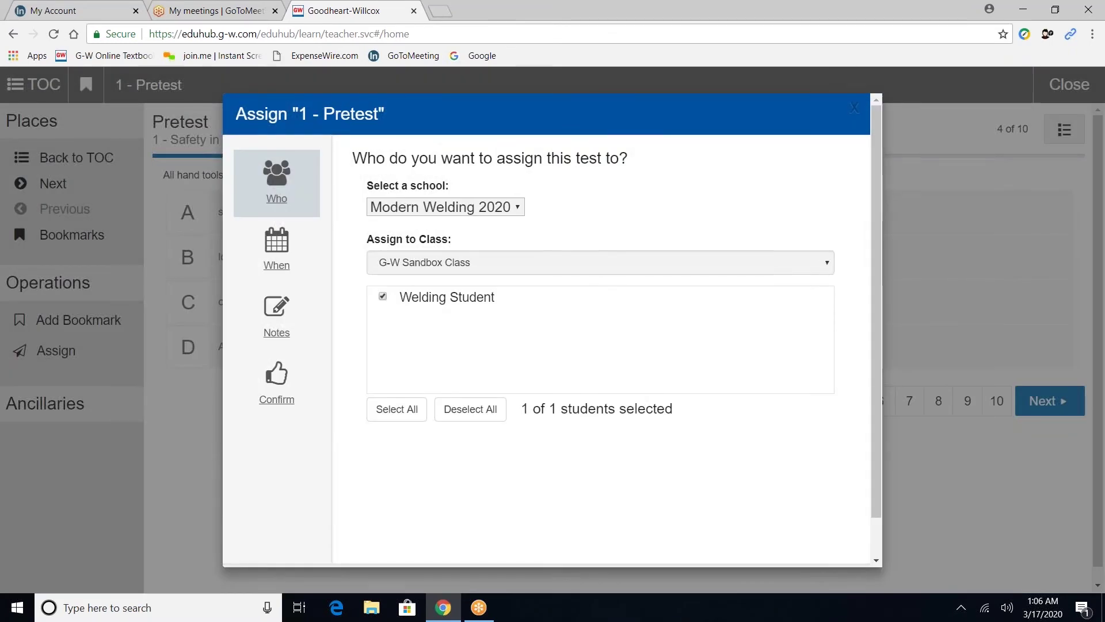
pyautogui.click(277, 185)
pyautogui.click(279, 250)
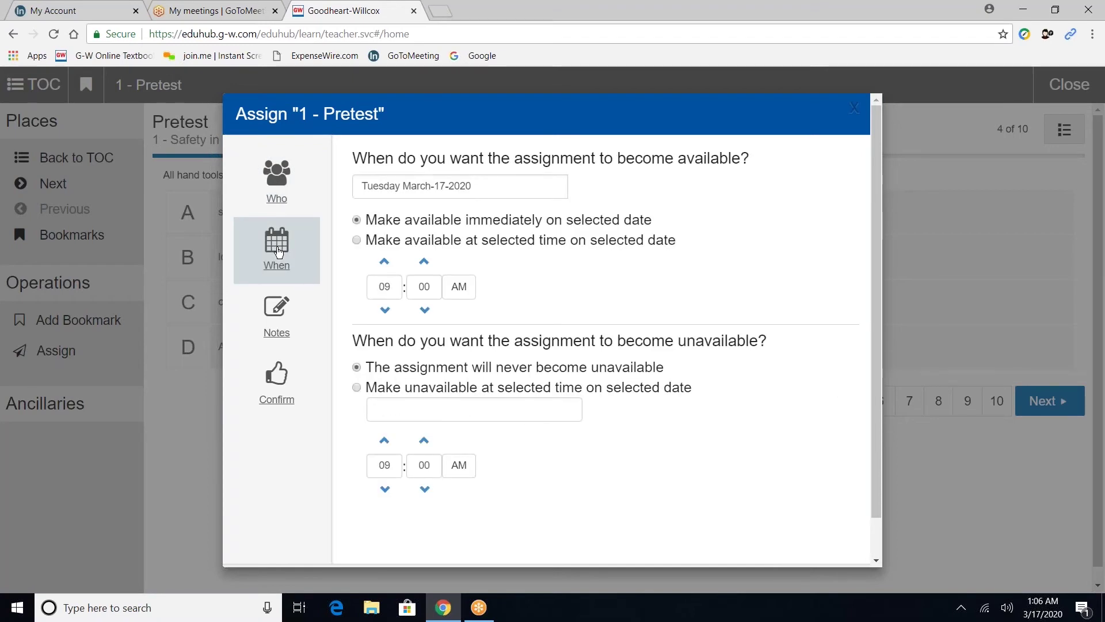
pyautogui.click(278, 312)
pyautogui.click(387, 184)
pyautogui.click(384, 262)
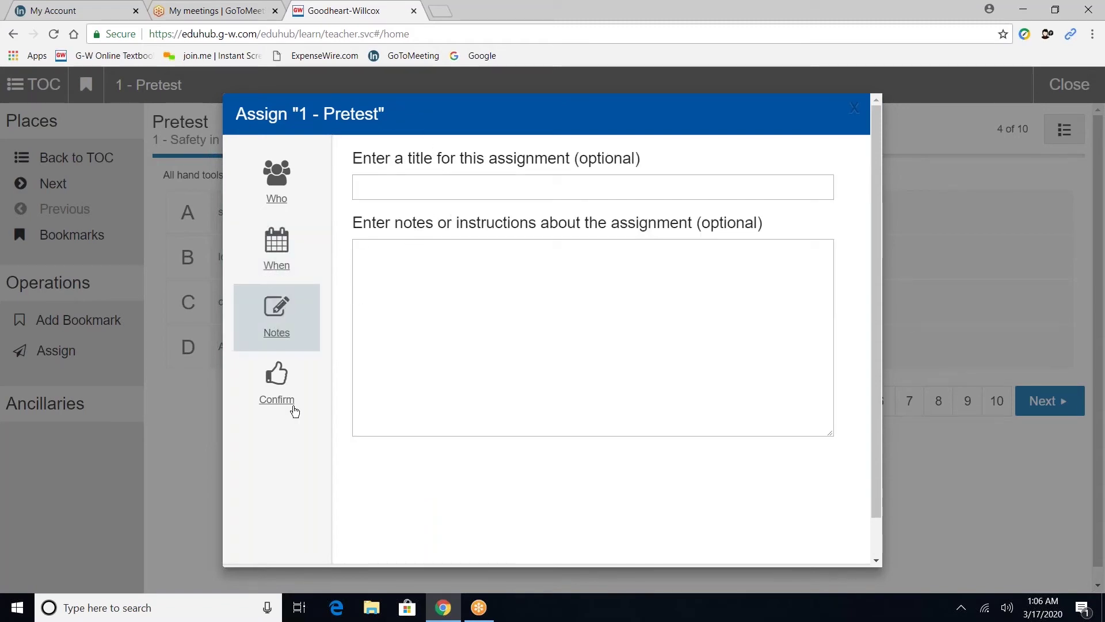
pyautogui.click(273, 410)
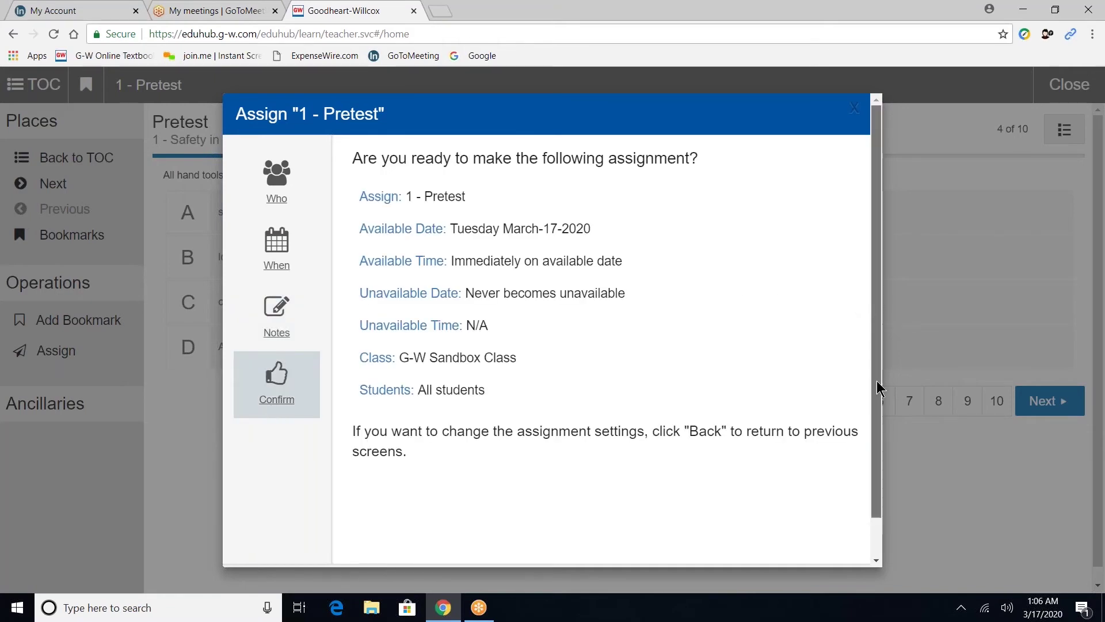
pyautogui.moveTo(879, 388); pyautogui.dragTo(875, 422)
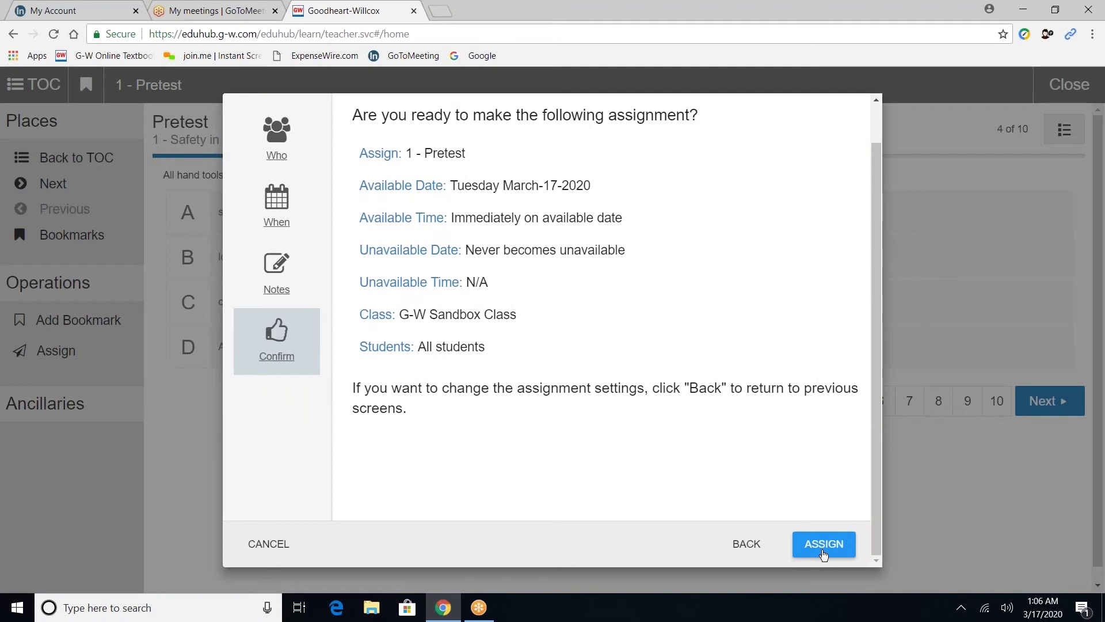
pyautogui.click(267, 545)
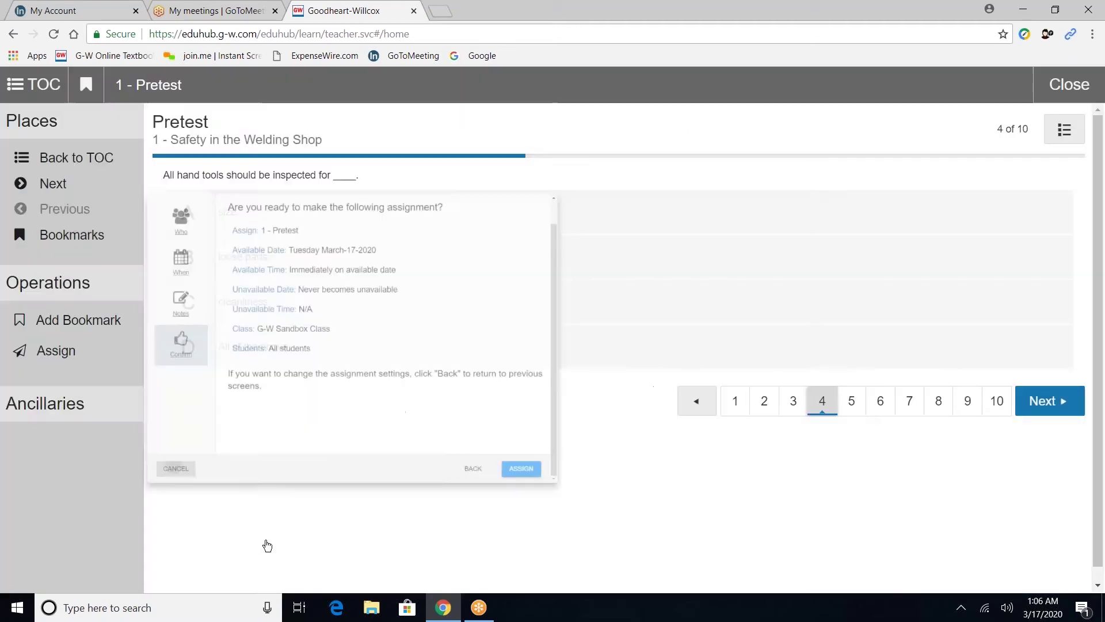
# Return to the eAssign table of contents and expand Chapter 1's eBook Activities to examine its assignable items.
pyautogui.click(78, 159)
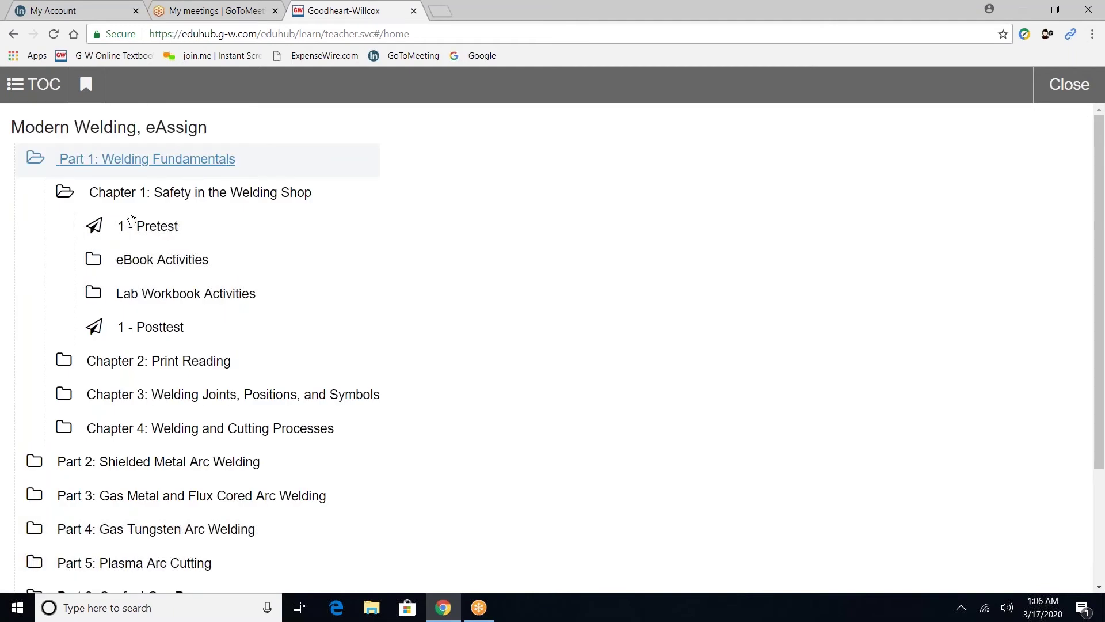
pyautogui.click(160, 263)
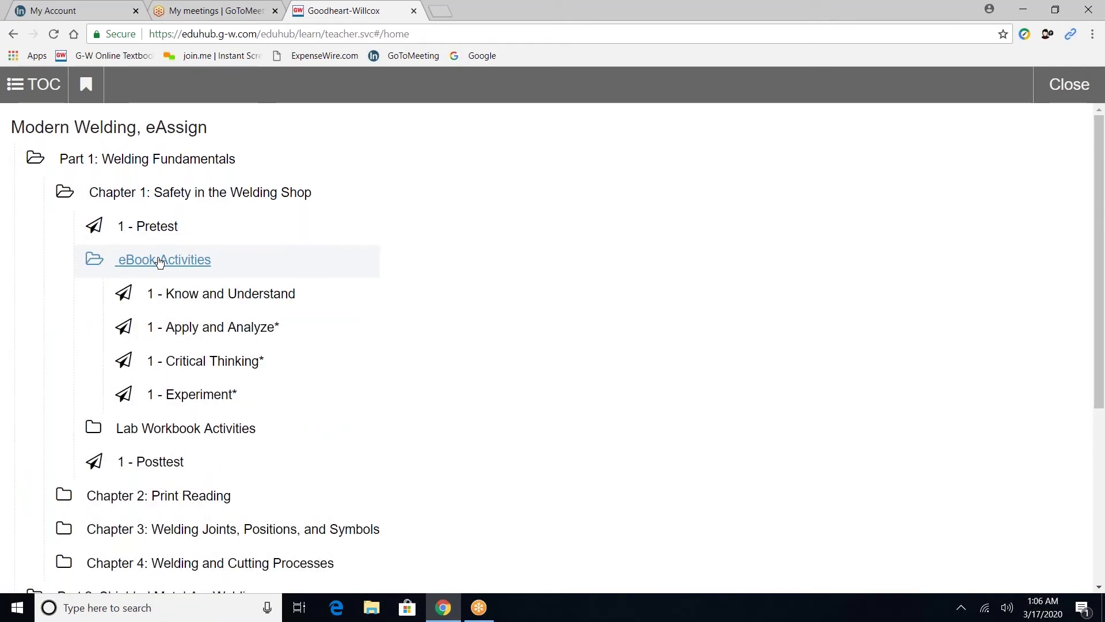
pyautogui.click(125, 295)
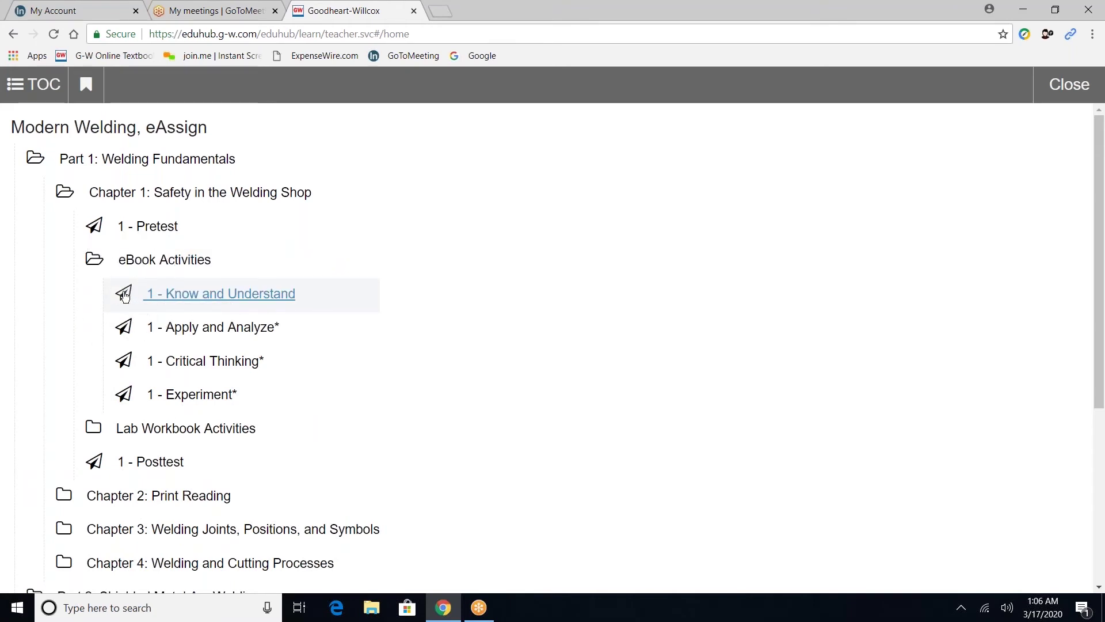
# Open 1 - Know and Understand from Chapter 1's eBook Activities, start it and preview question 3.
pyautogui.click(190, 295)
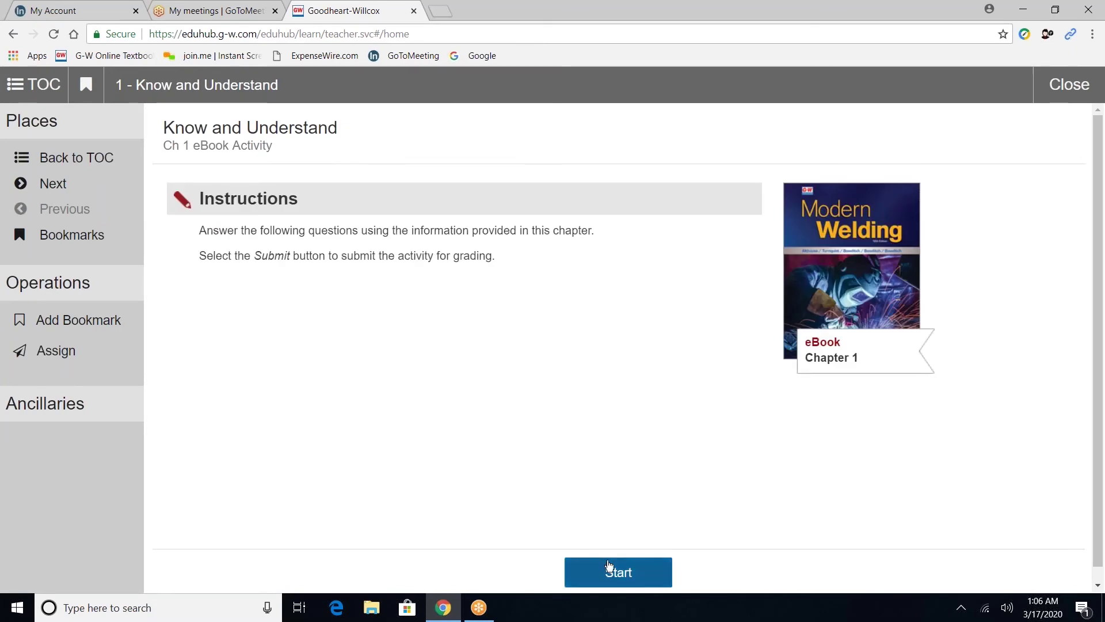
pyautogui.click(609, 572)
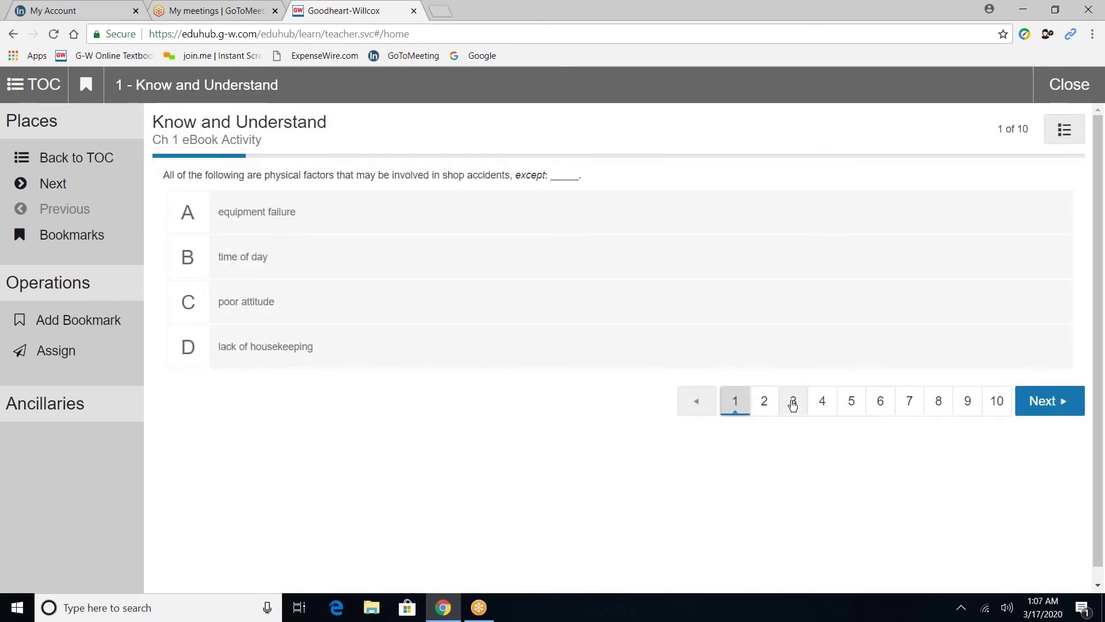
pyautogui.click(793, 403)
# Examine the Who, When, Notes and Confirm settings for assigning 1 - Know and Understand, and cancel without assigning it.
pyautogui.click(49, 355)
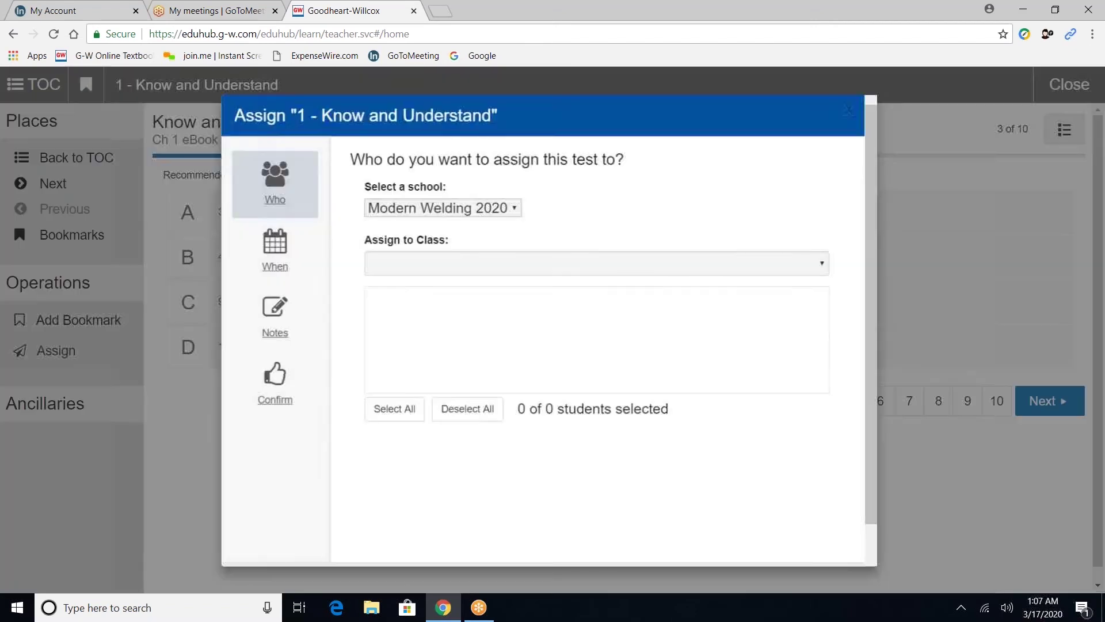
pyautogui.click(277, 185)
pyautogui.click(279, 251)
pyautogui.click(275, 315)
pyautogui.click(273, 394)
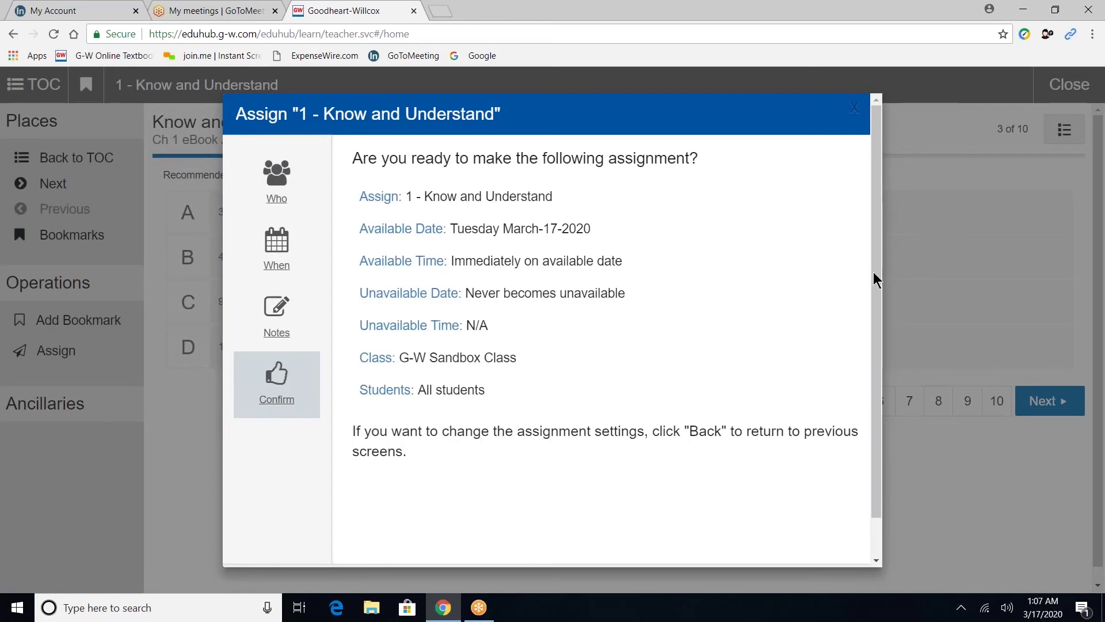
pyautogui.scroll(-1, 872, 403)
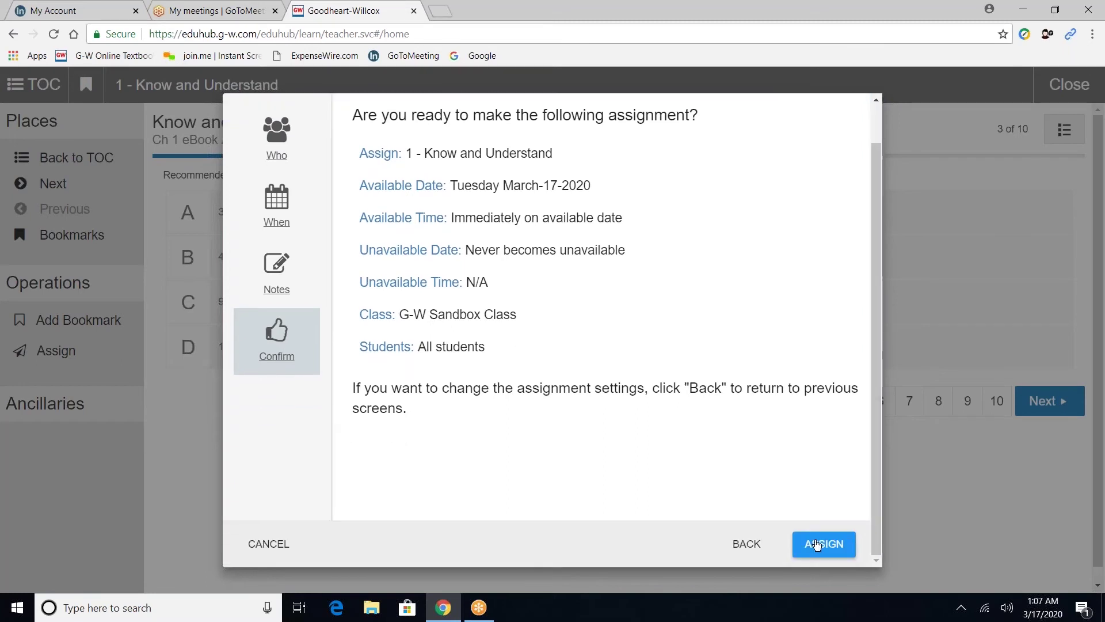
pyautogui.click(268, 544)
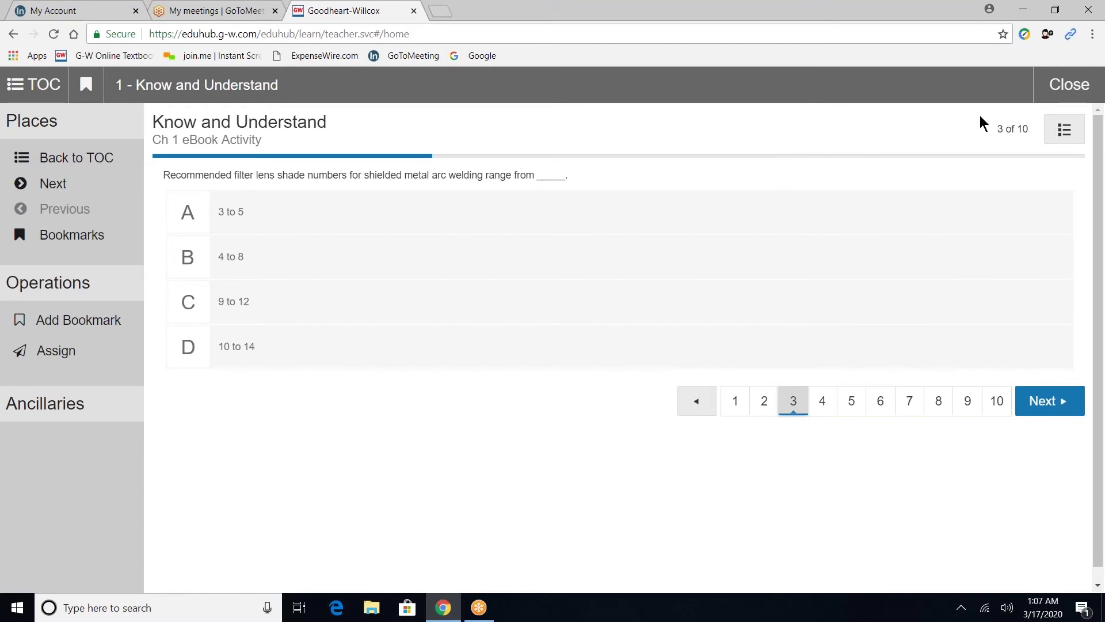
# Close eAssign, list the assessments that require scoring and open the class report for 7 - Apply and Analyze*.
pyautogui.click(1071, 87)
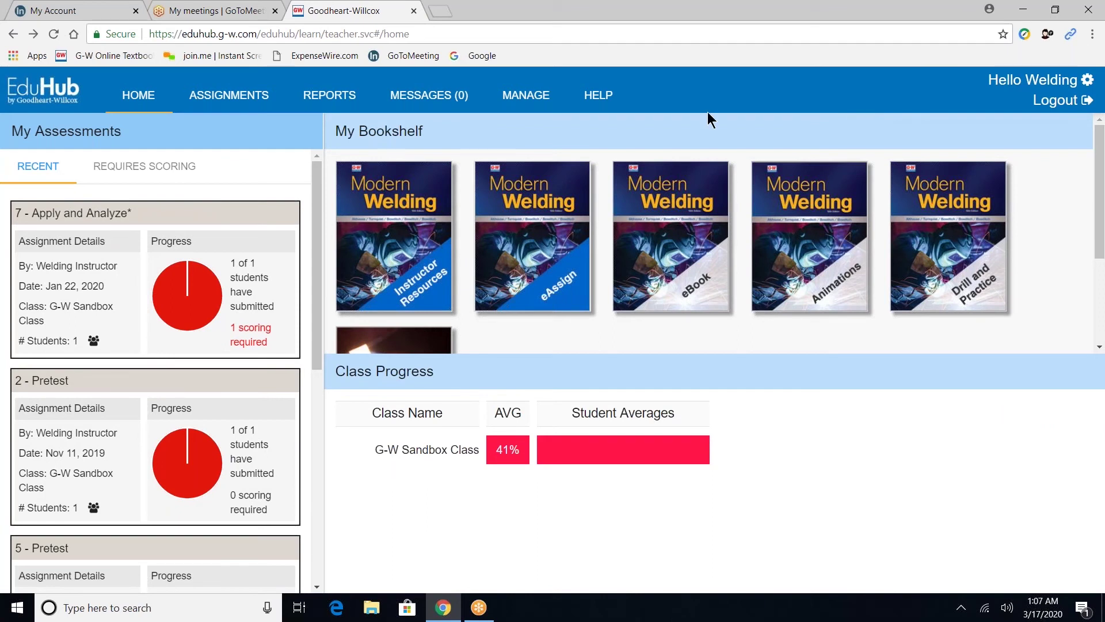
pyautogui.click(165, 175)
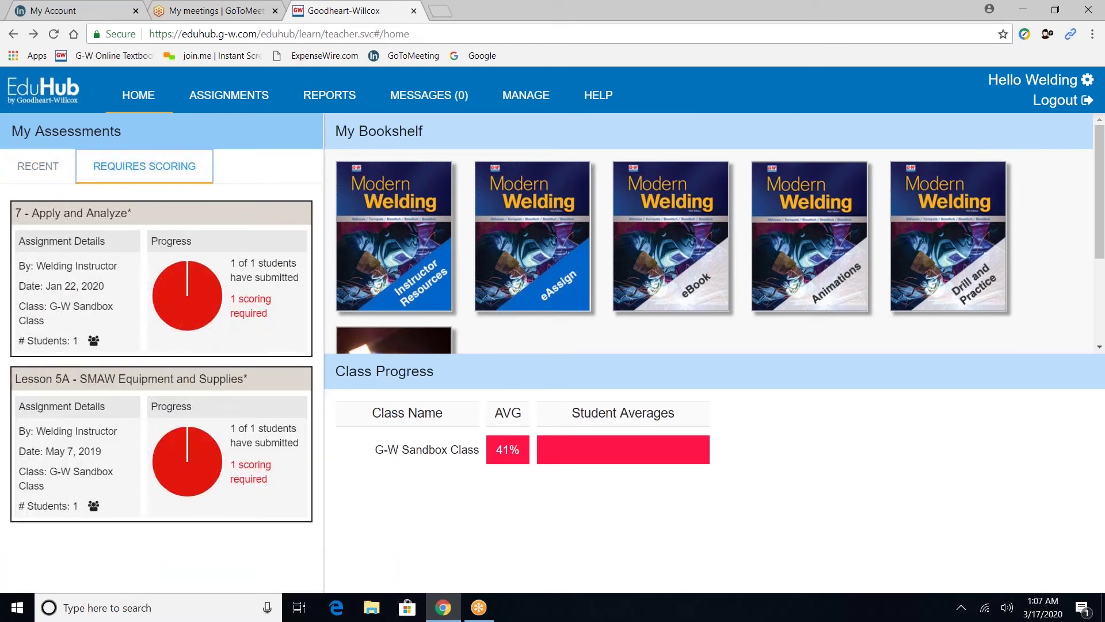
pyautogui.click(144, 242)
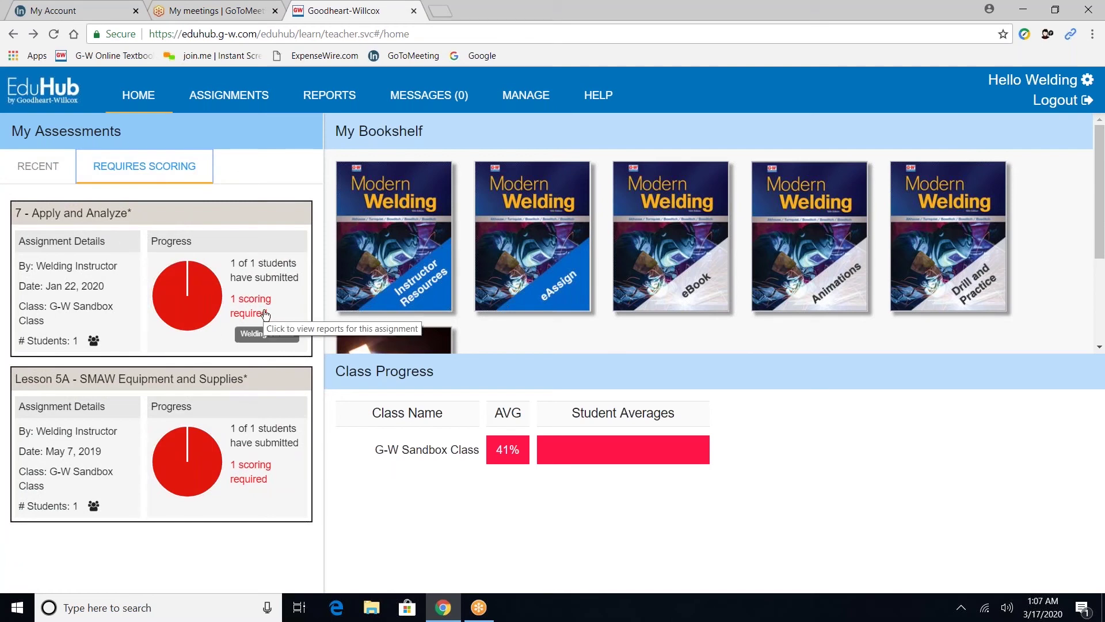
pyautogui.click(265, 314)
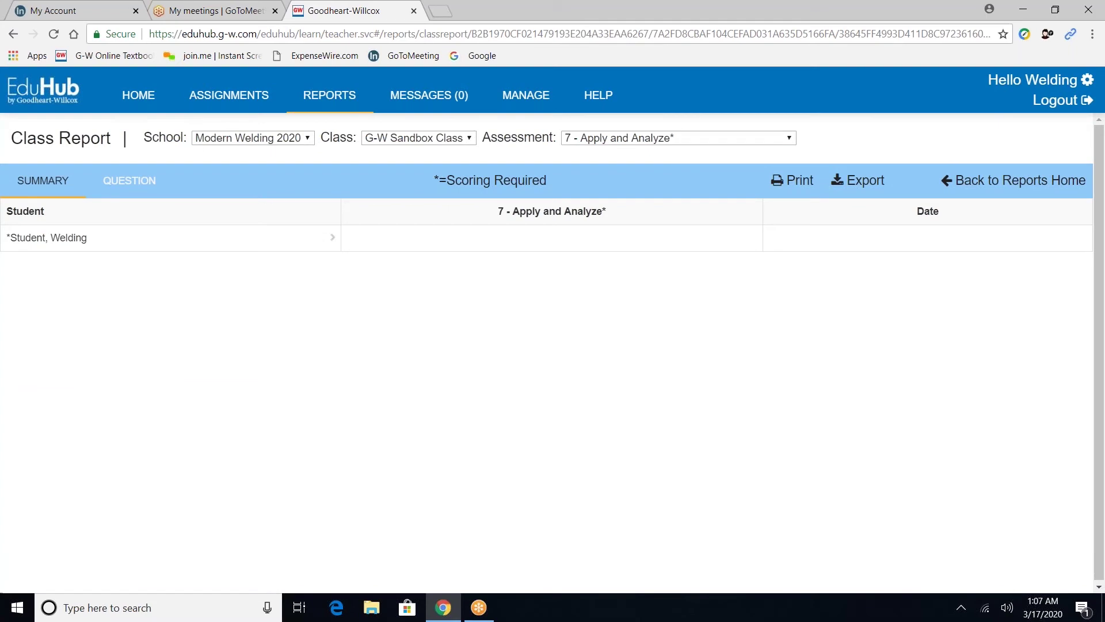
# Open the student's responses to 7 - Apply and Analyze* and compare the answers with the suggested answers.
pyautogui.click(83, 244)
pyautogui.click(82, 243)
pyautogui.click(11, 243)
pyautogui.click(12, 243)
pyautogui.click(36, 241)
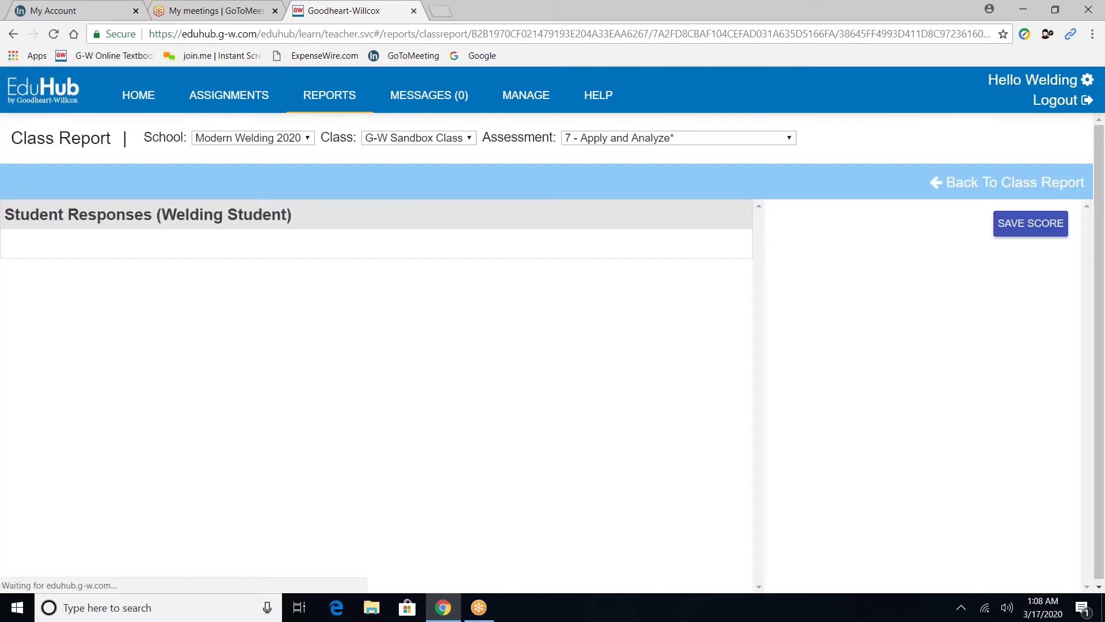
pyautogui.click(653, 305)
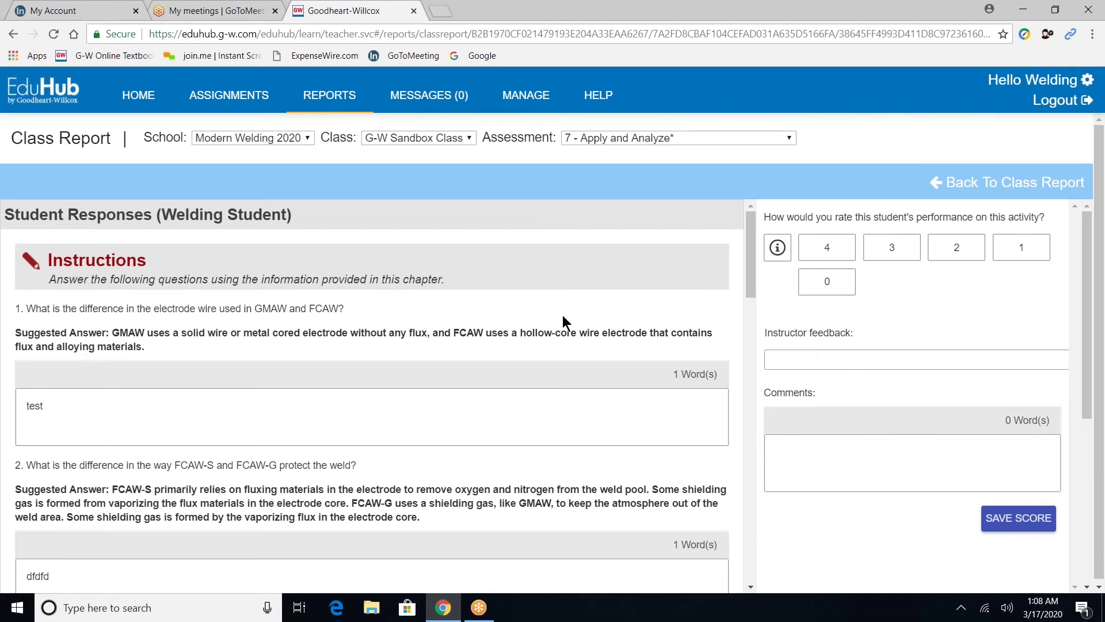
pyautogui.click(48, 412)
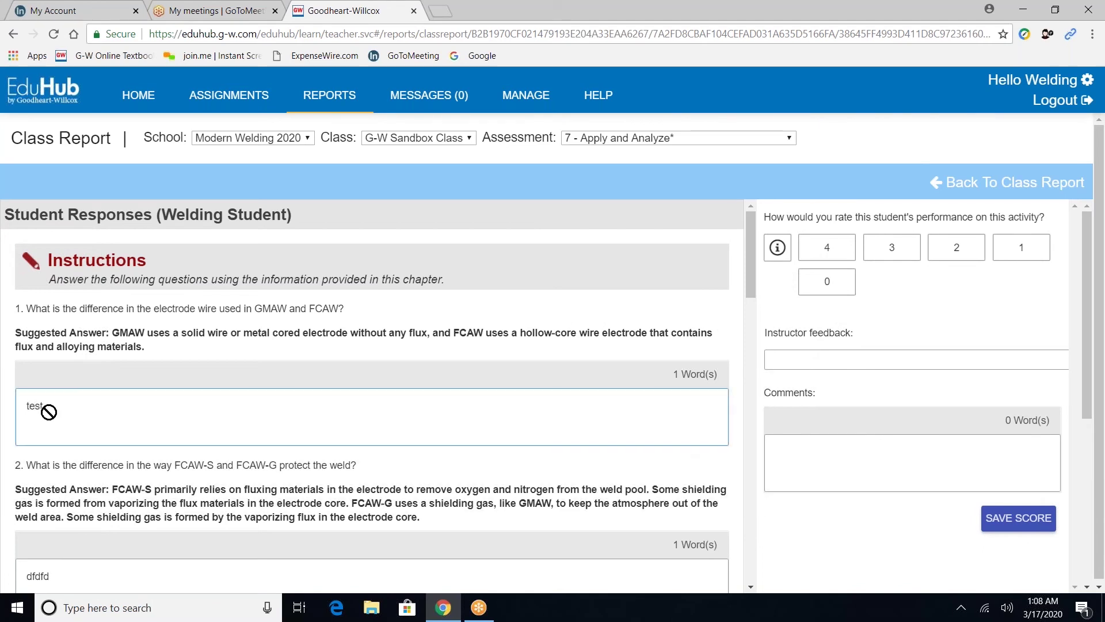
pyautogui.click(92, 339)
pyautogui.moveTo(751, 289); pyautogui.dragTo(823, 254)
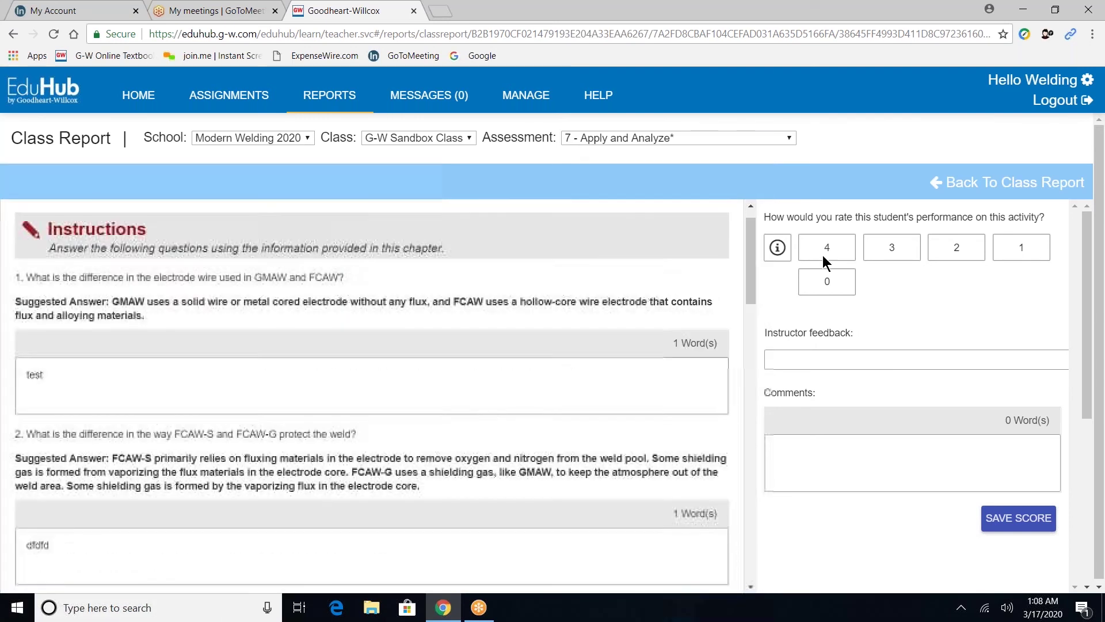
# Try rating the student's performance 2 with the feedback "Provide more detail in your responses.", and return to the class report.
pyautogui.click(957, 242)
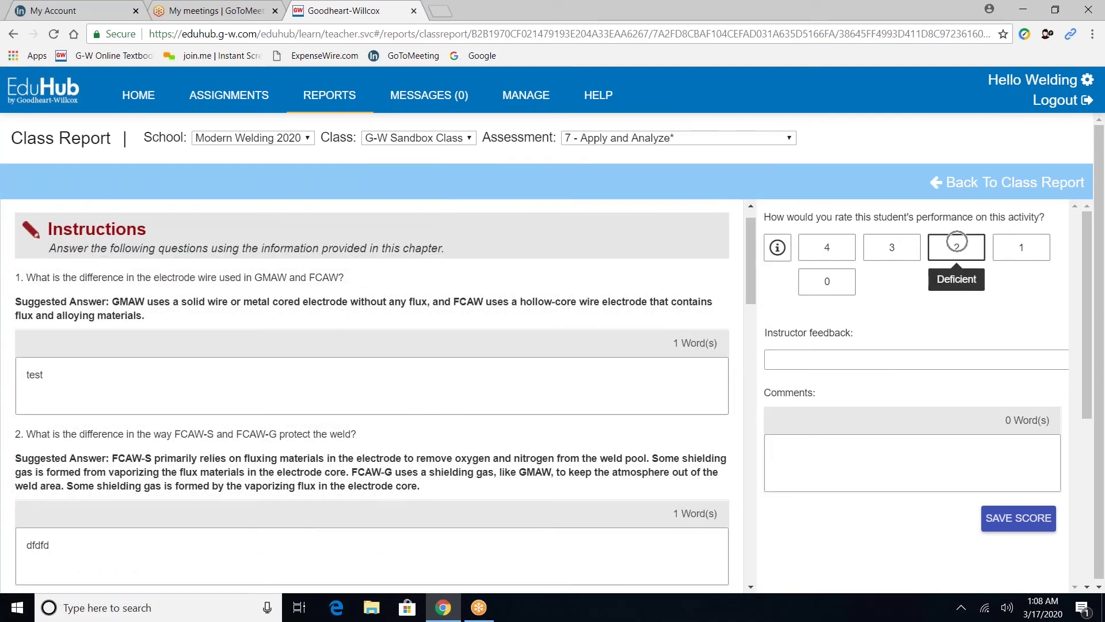
pyautogui.click(814, 358)
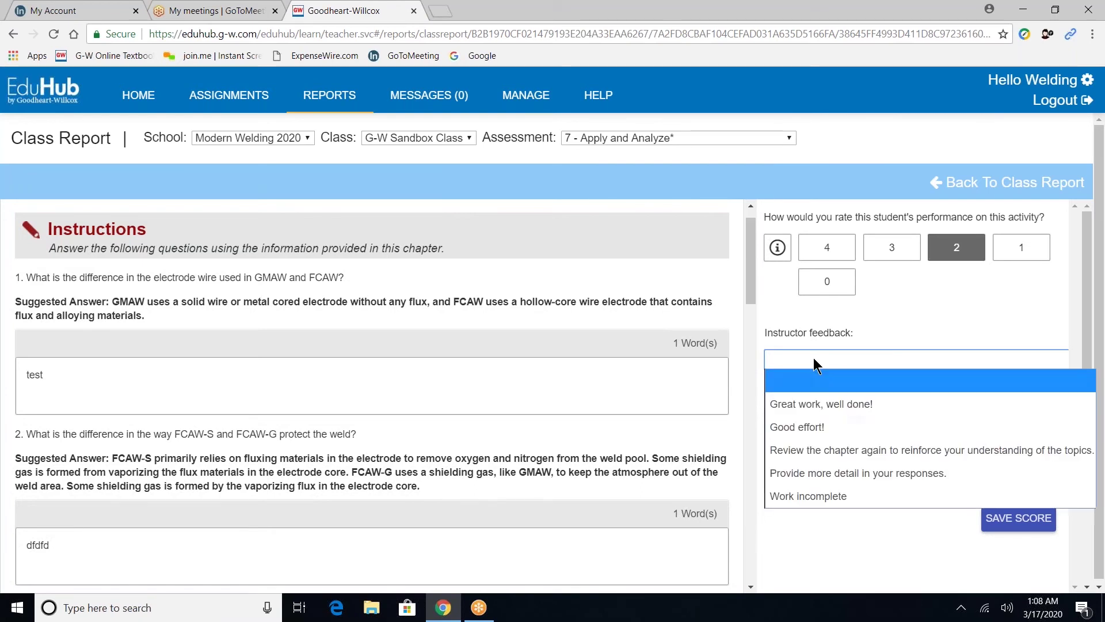
pyautogui.click(807, 473)
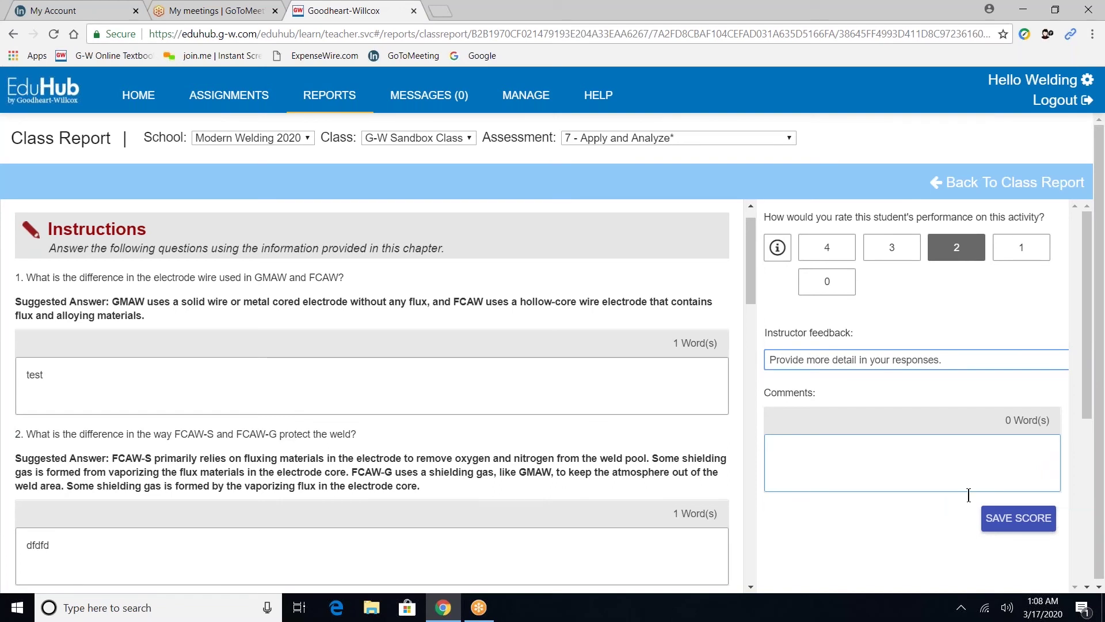
pyautogui.click(1000, 514)
pyautogui.click(983, 183)
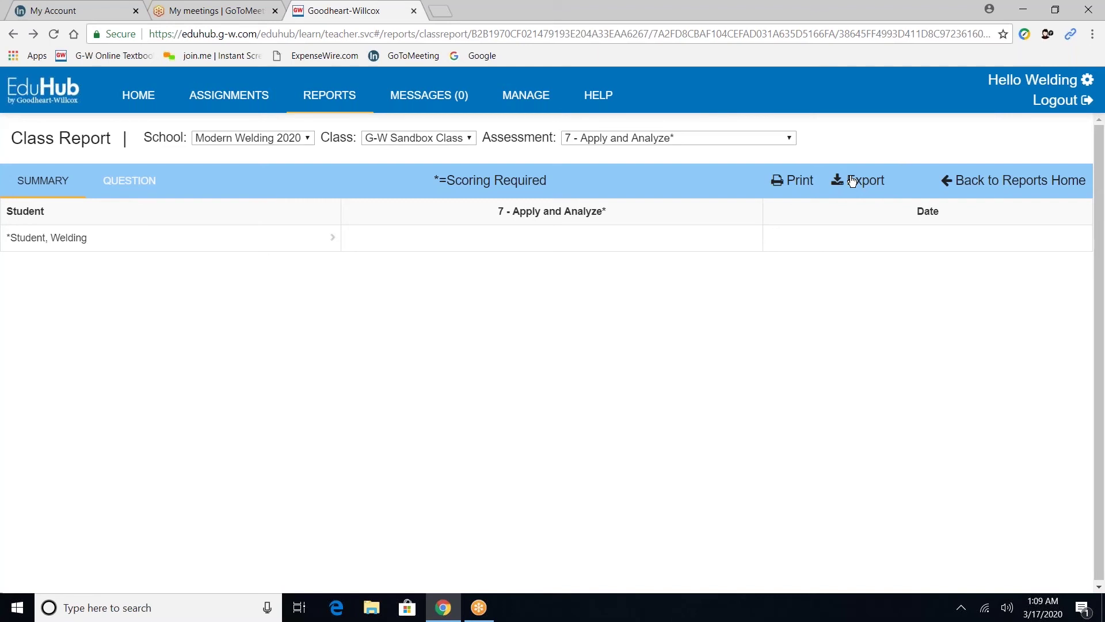
# Open the most recent assignments and examine the details and student submission status of 7 - Apply and Analyze*.
pyautogui.click(244, 96)
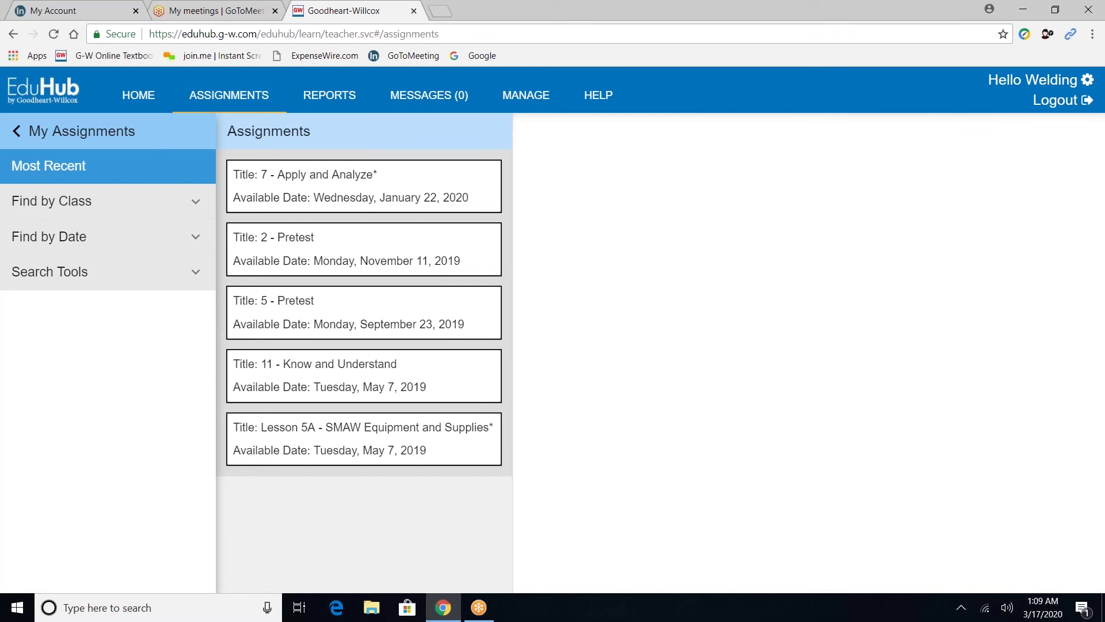
pyautogui.click(282, 179)
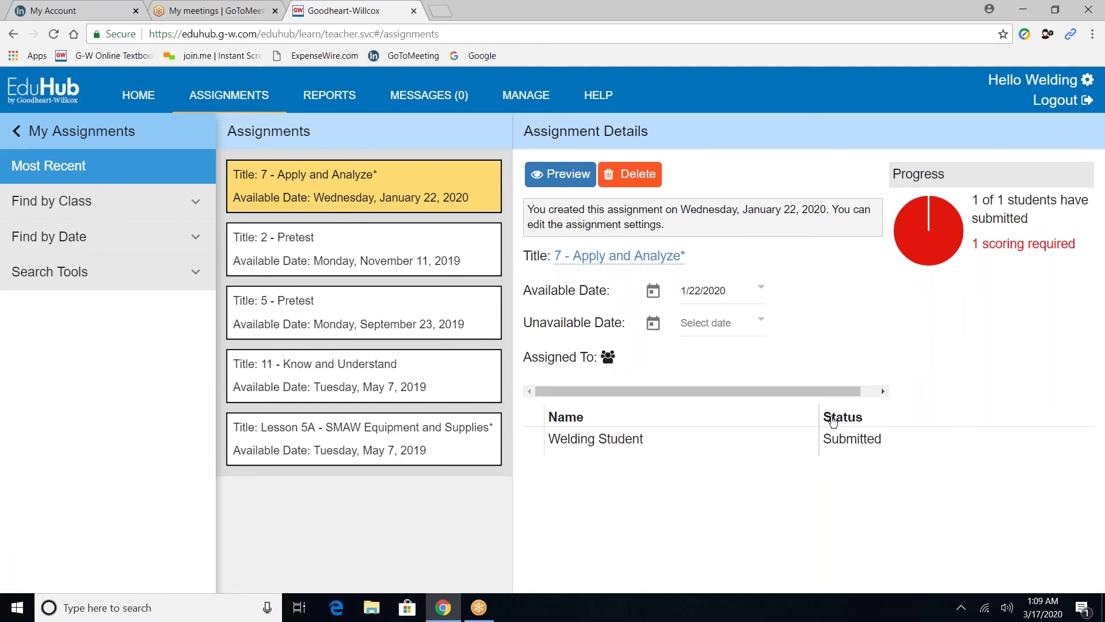
pyautogui.click(849, 437)
pyautogui.click(848, 438)
pyautogui.click(849, 438)
# Open the assessment reports page and look over the Class Report and Student Report choices.
pyautogui.click(354, 96)
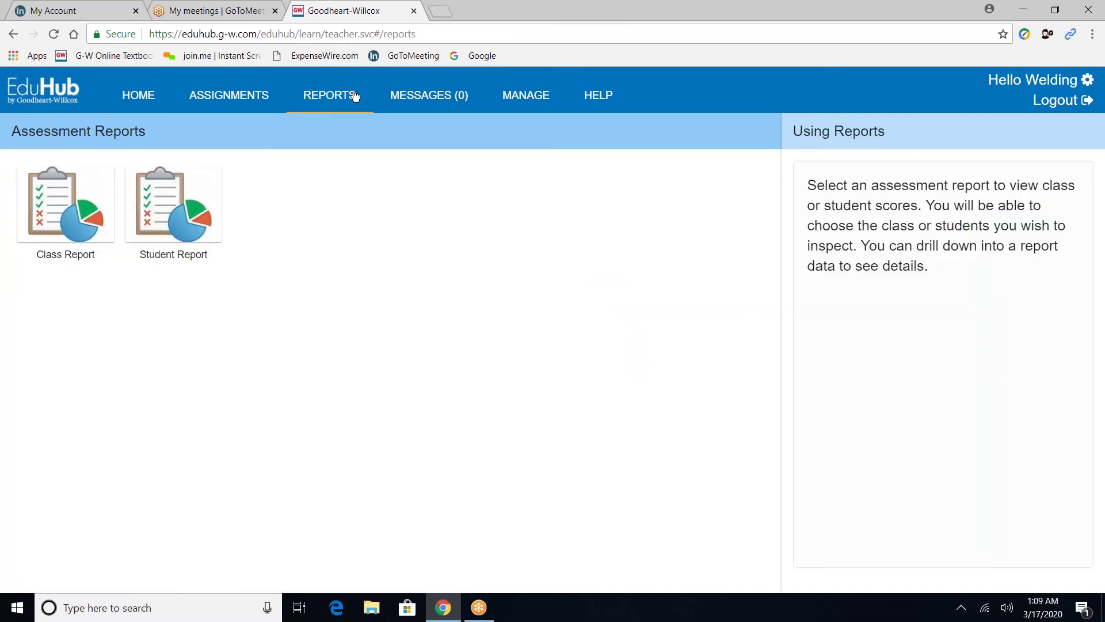
pyautogui.click(94, 187)
pyautogui.click(158, 195)
# Open the messages page, examine the form for composing a new class message, and cancel it.
pyautogui.click(432, 102)
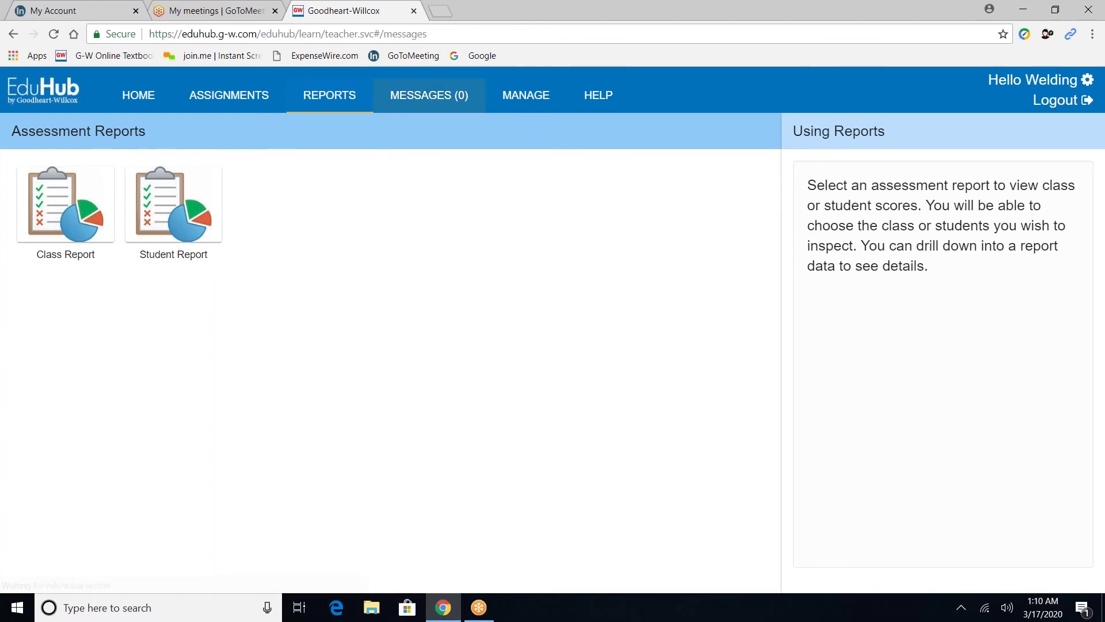
pyautogui.click(299, 173)
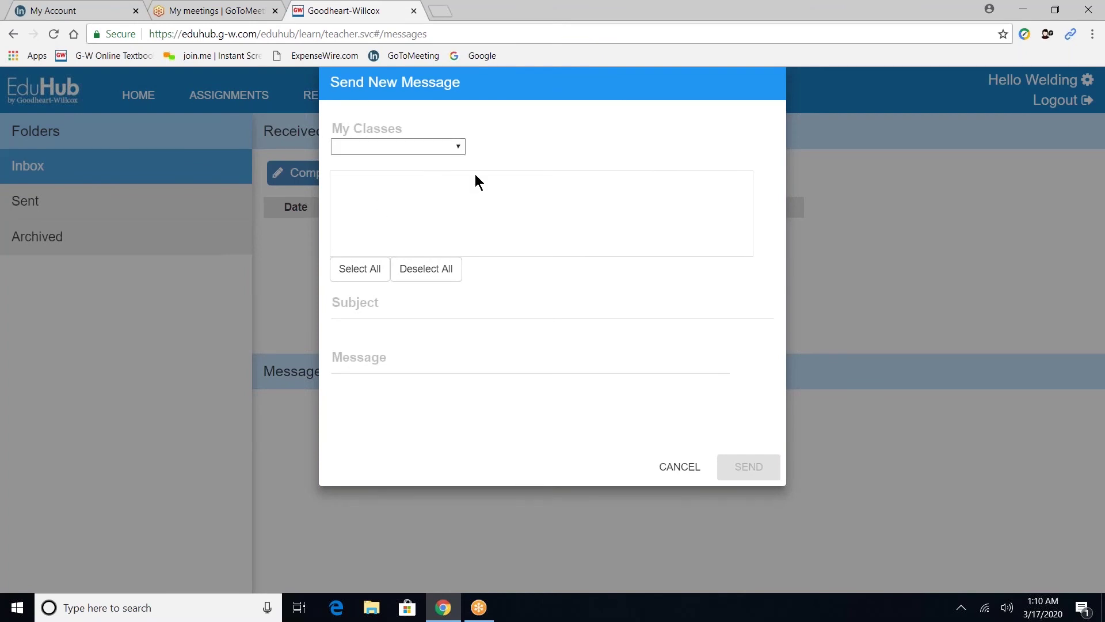
pyautogui.click(677, 463)
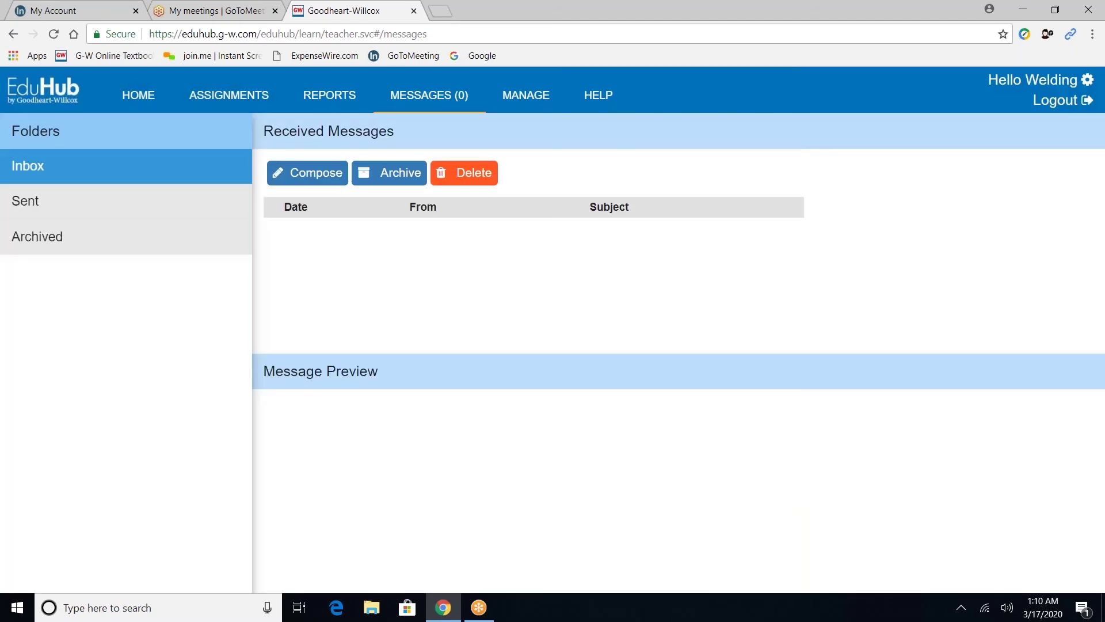
# Open the class management for Modern Welding 2020 and examine the G-W Sandbox Class settings, roster and class code option.
pyautogui.click(525, 96)
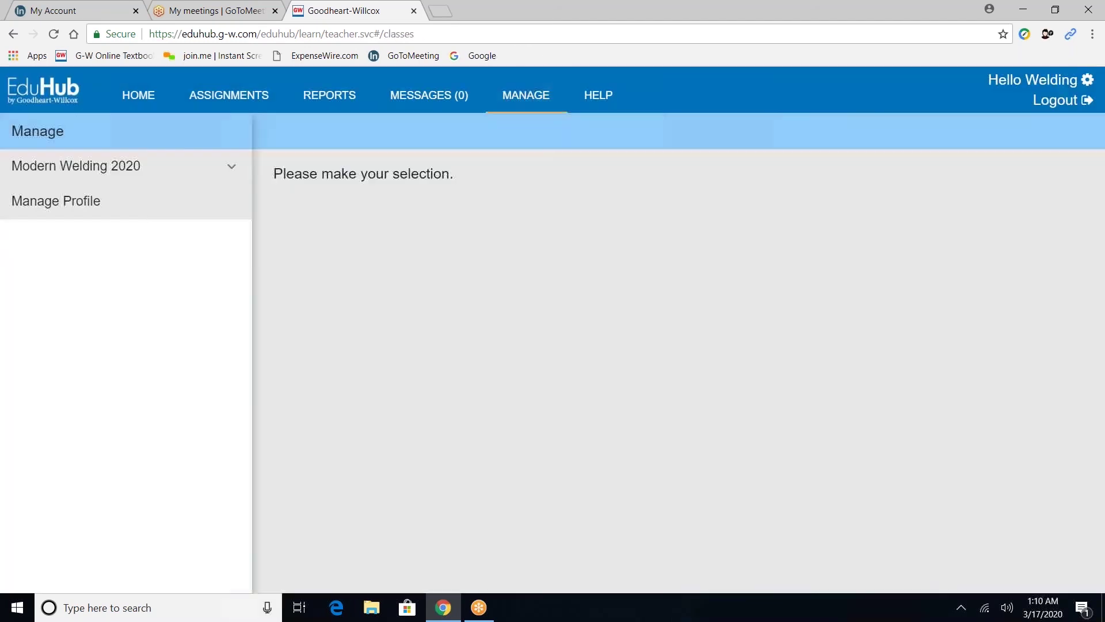
pyautogui.click(230, 168)
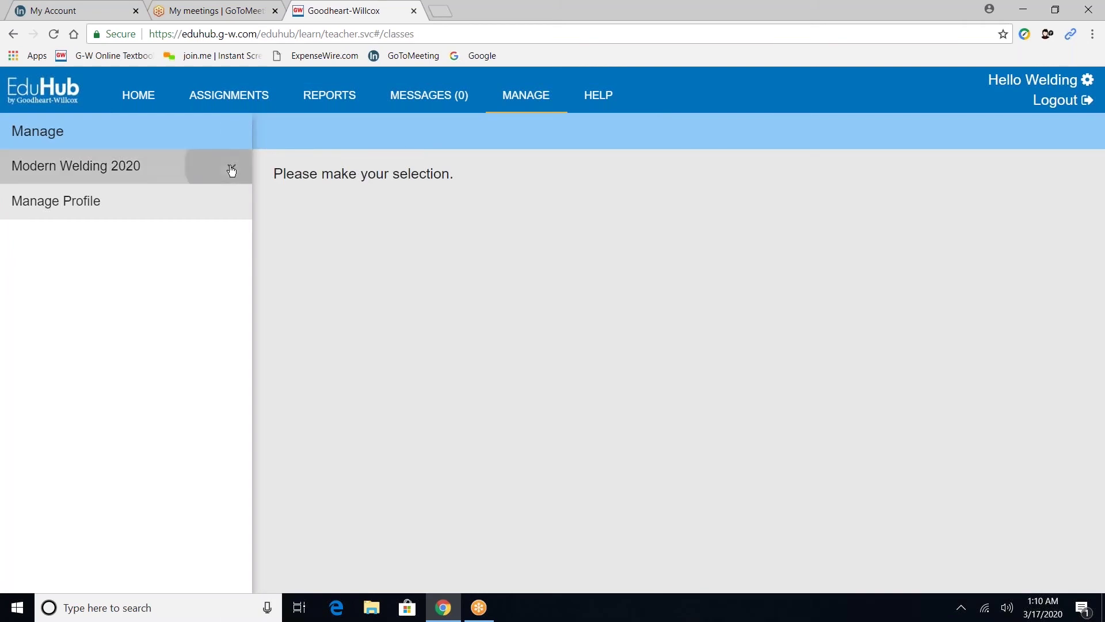
pyautogui.click(164, 214)
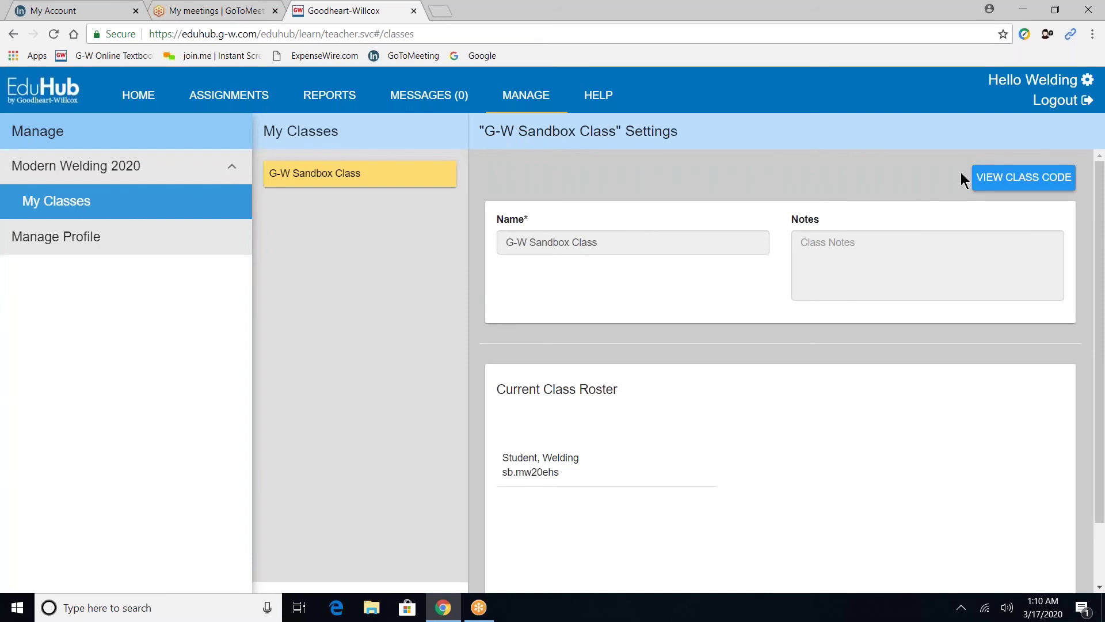
pyautogui.click(1014, 177)
# Open Chapter 3's Travel Angle for a Groove Weld in Modern Welding Animations and examine its full-screen and transcript options.
pyautogui.click(138, 102)
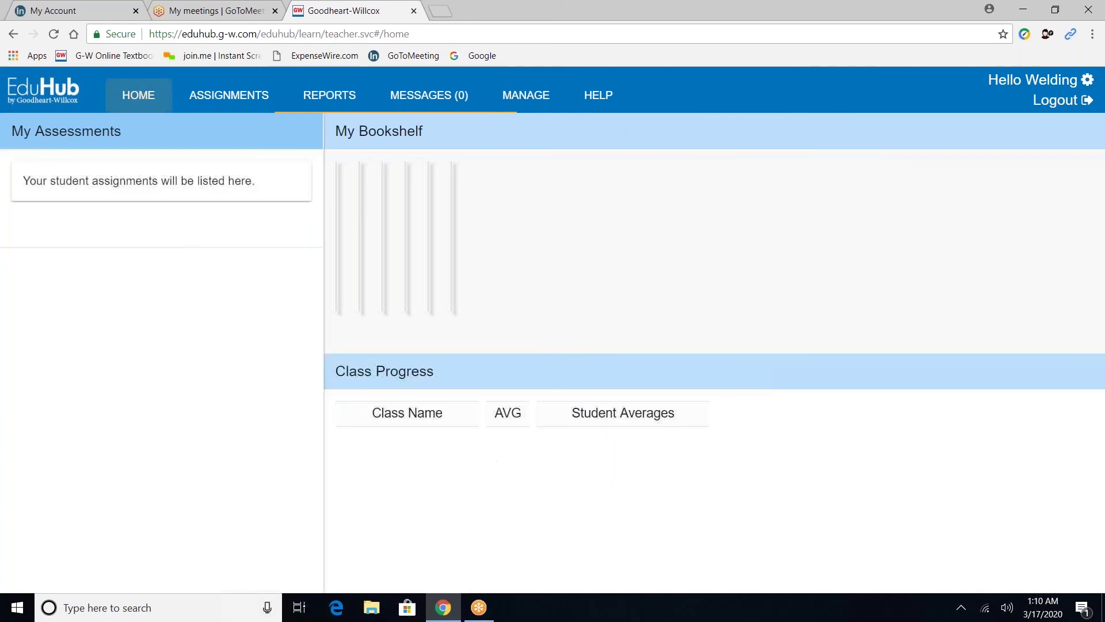
pyautogui.click(361, 231)
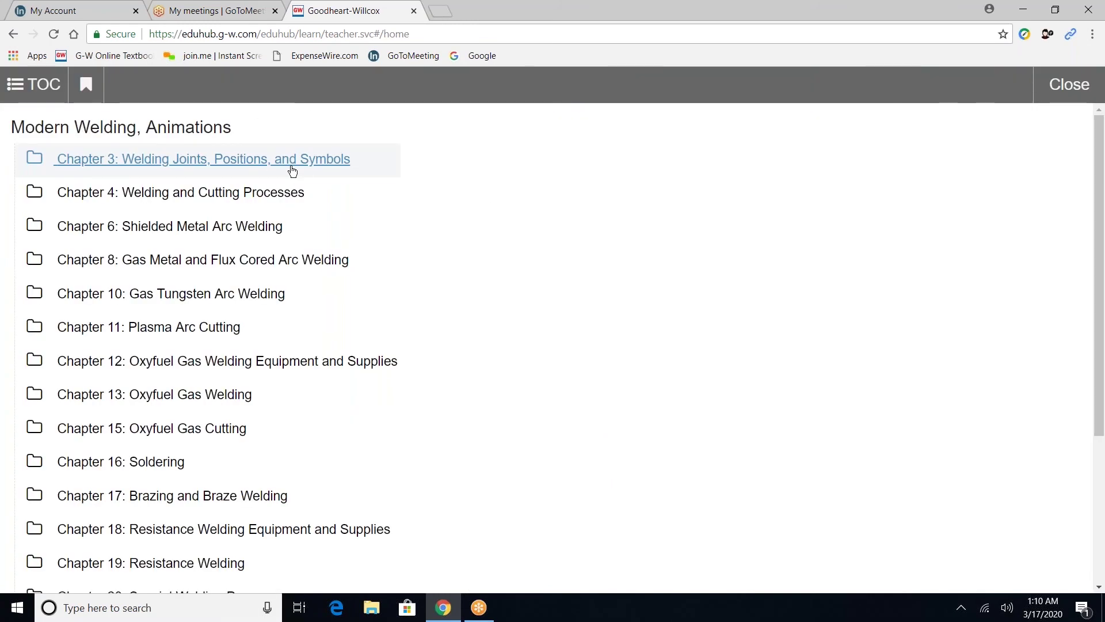
pyautogui.click(292, 167)
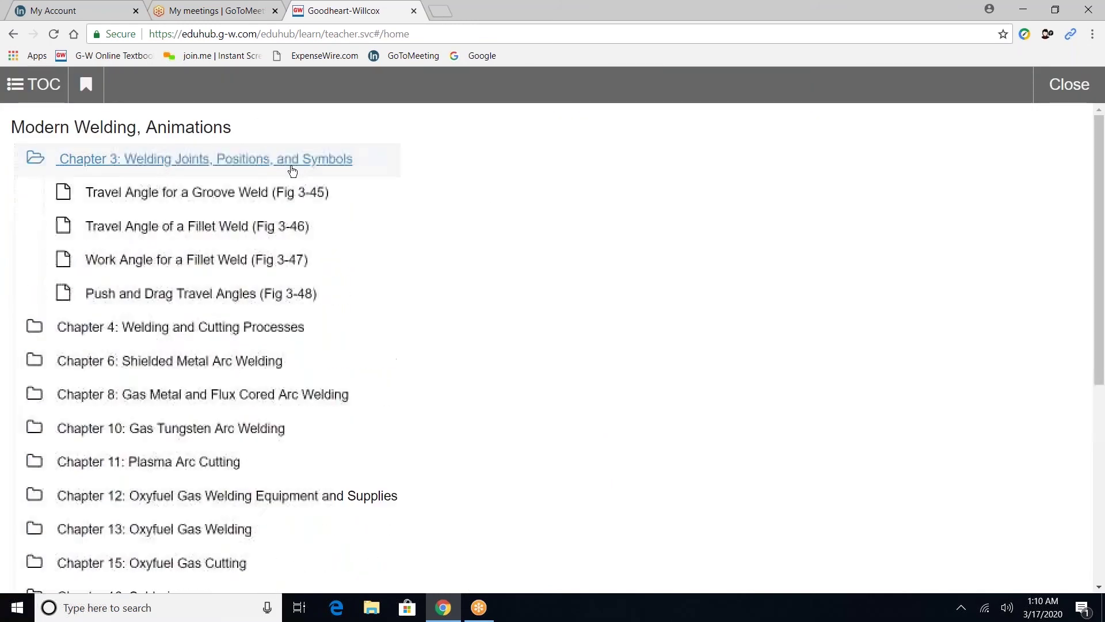
pyautogui.click(258, 195)
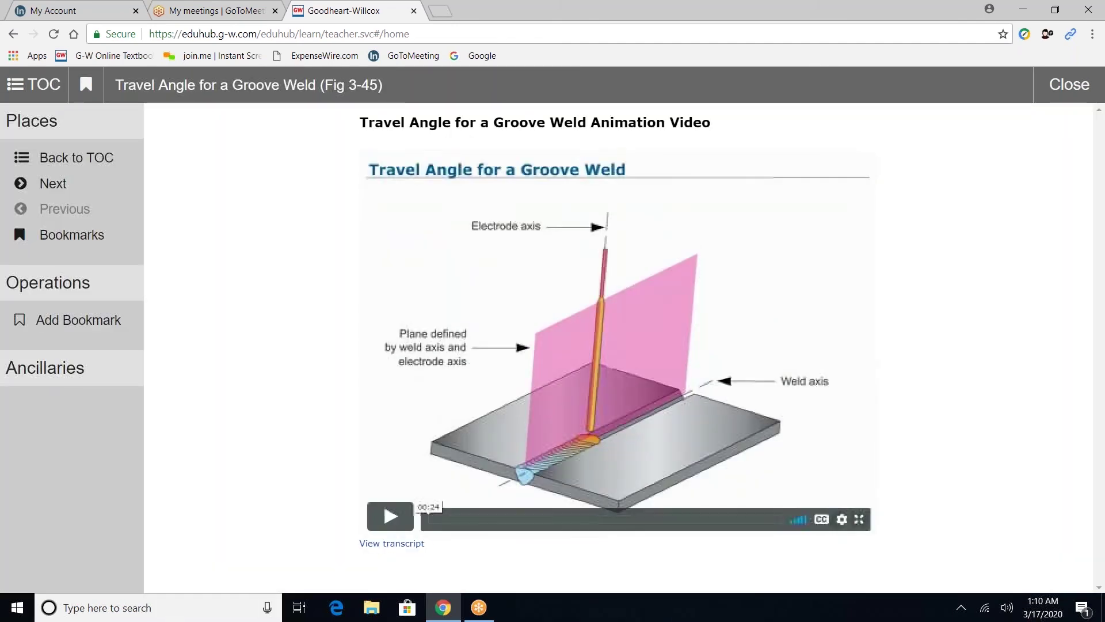
pyautogui.click(860, 520)
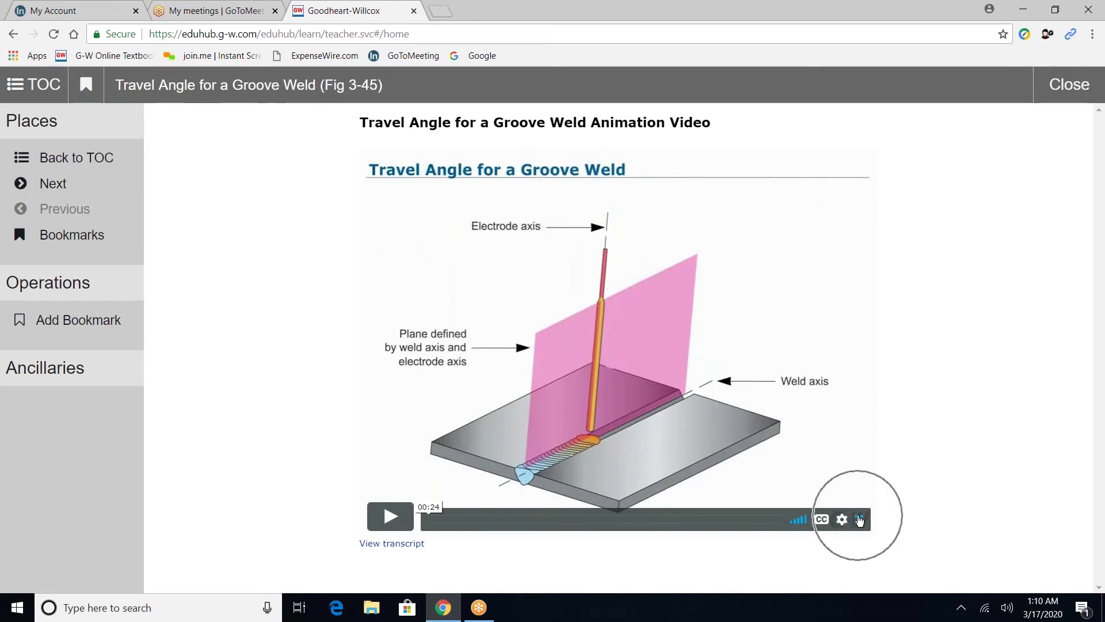
pyautogui.click(402, 544)
pyautogui.click(402, 545)
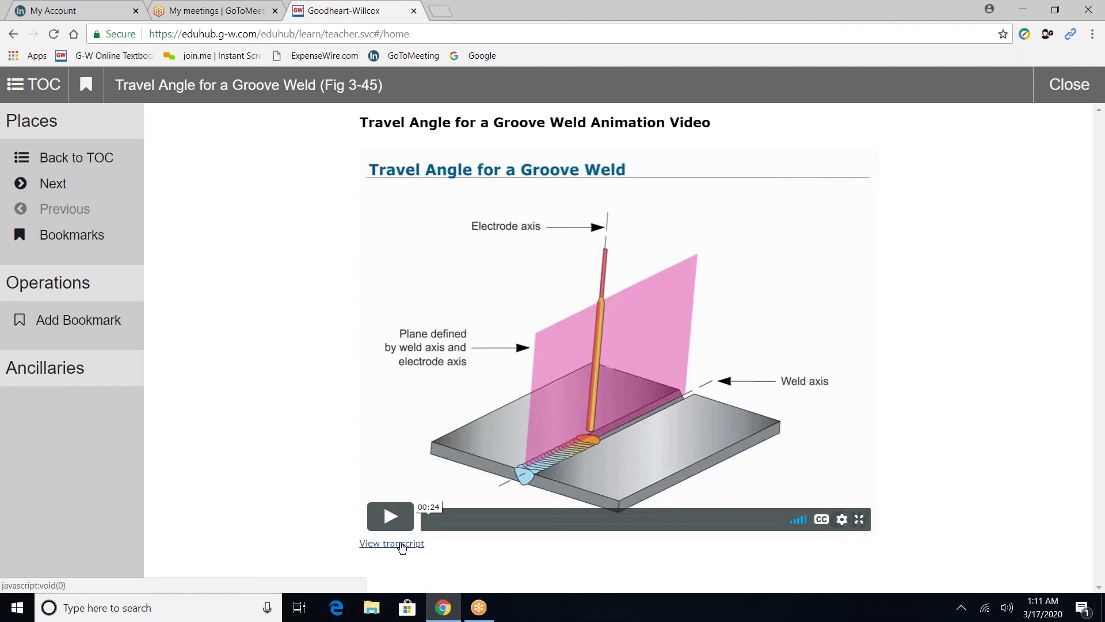
# Return to the Animations table of contents and expand Chapter 4: Welding and Cutting Processes.
pyautogui.click(89, 157)
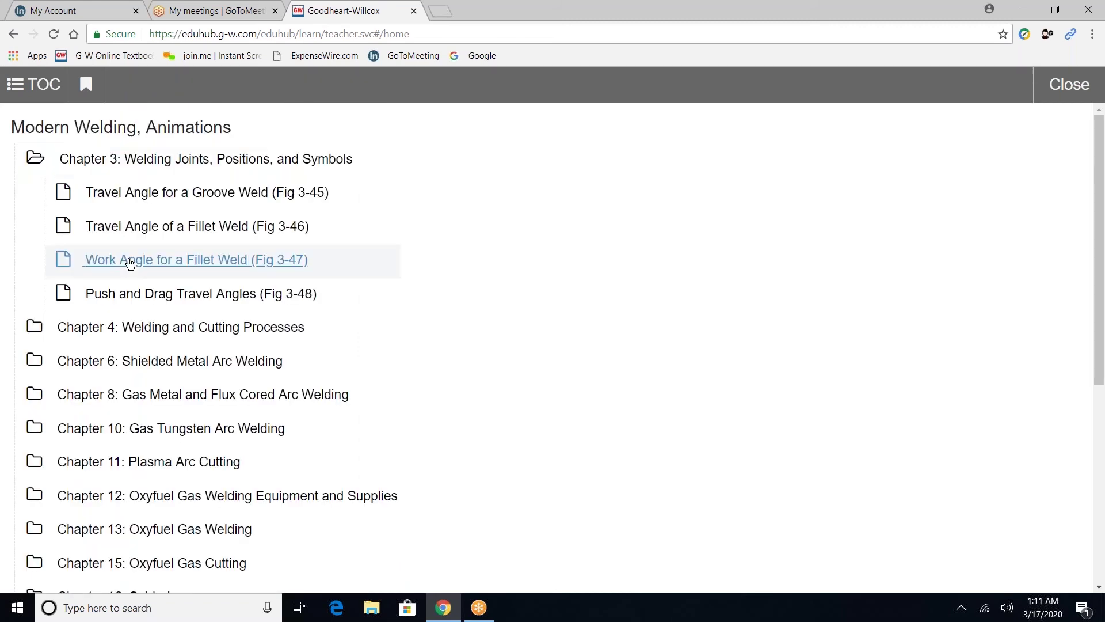
pyautogui.click(133, 335)
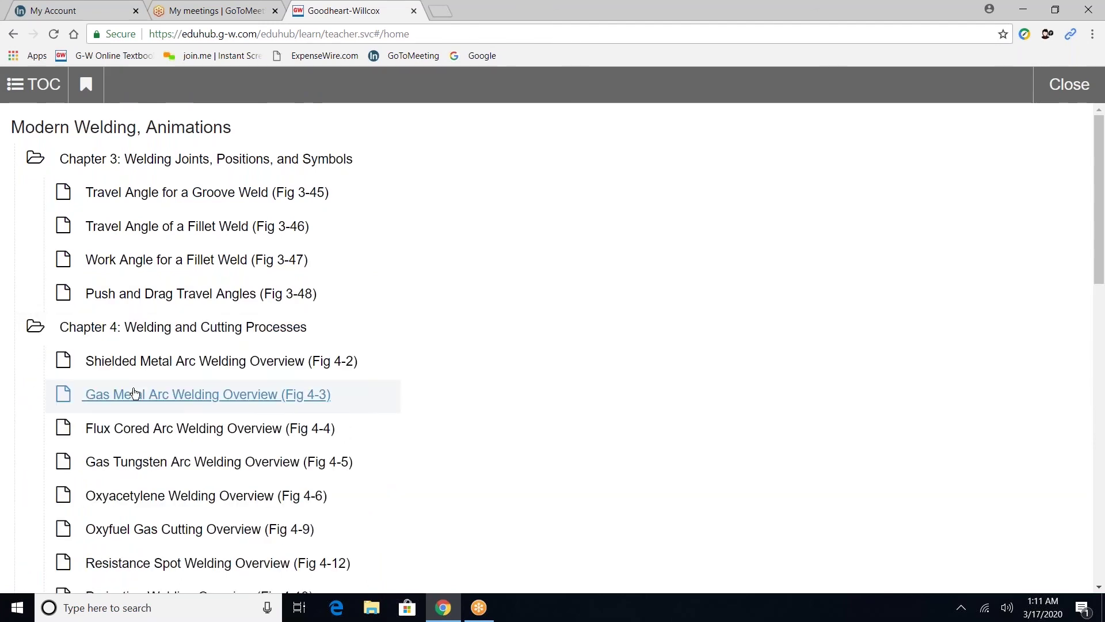
# Open Chapter 4's Gas Metal Arc Welding Overview animation to view it, and close the Animations book.
pyautogui.click(136, 393)
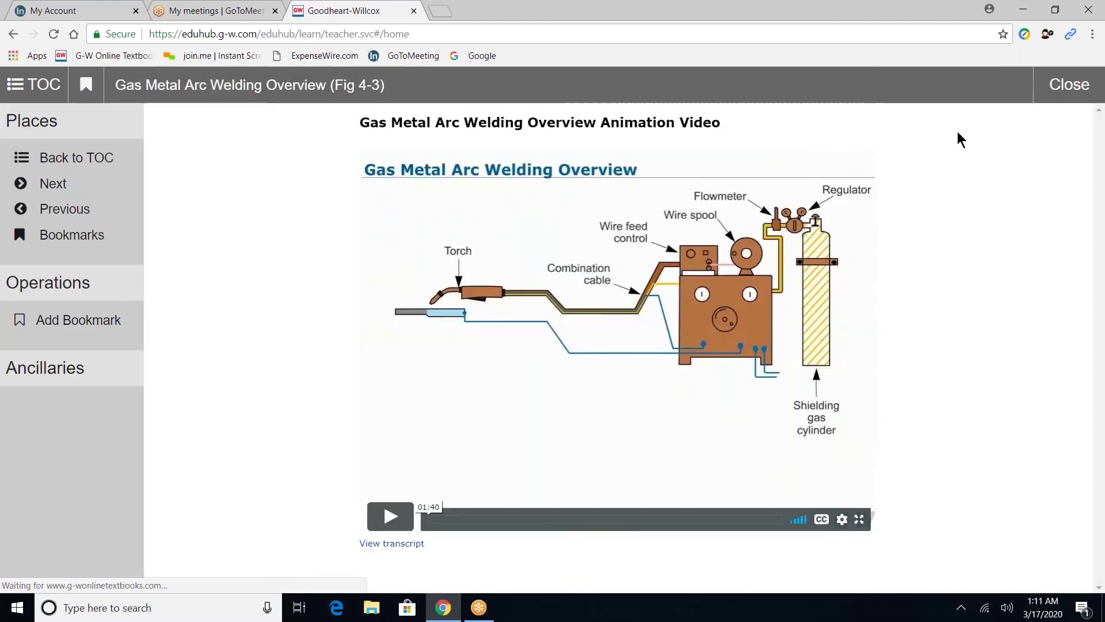
pyautogui.click(1062, 86)
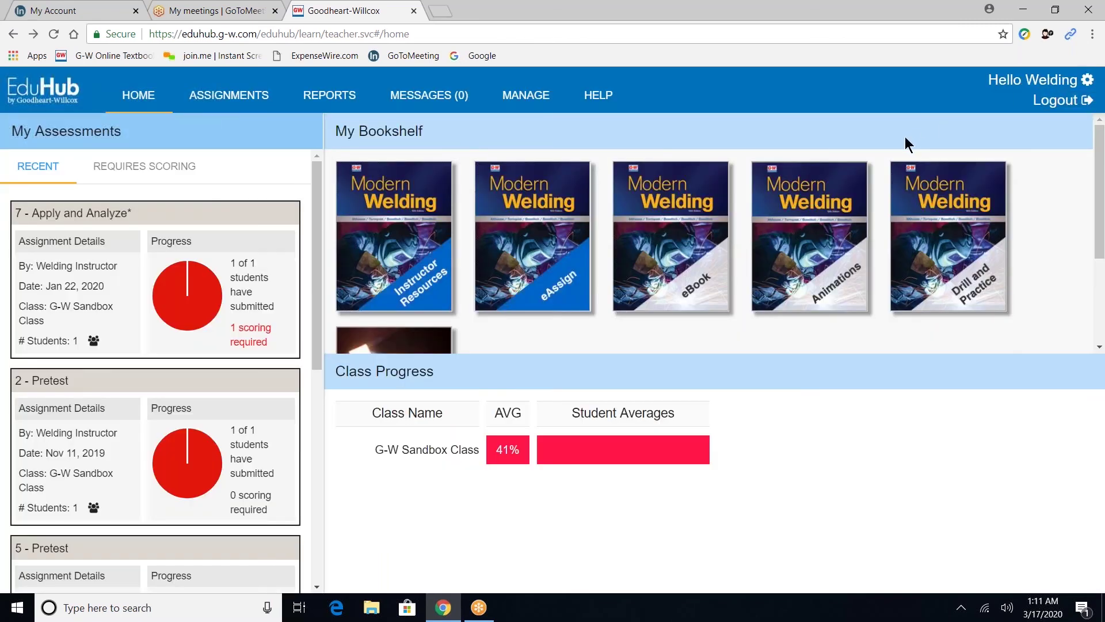
# Open the Chapter 1 E-Flash Cards in Modern Welding Drill and Practice, flip the first card and advance to the second.
pyautogui.click(983, 234)
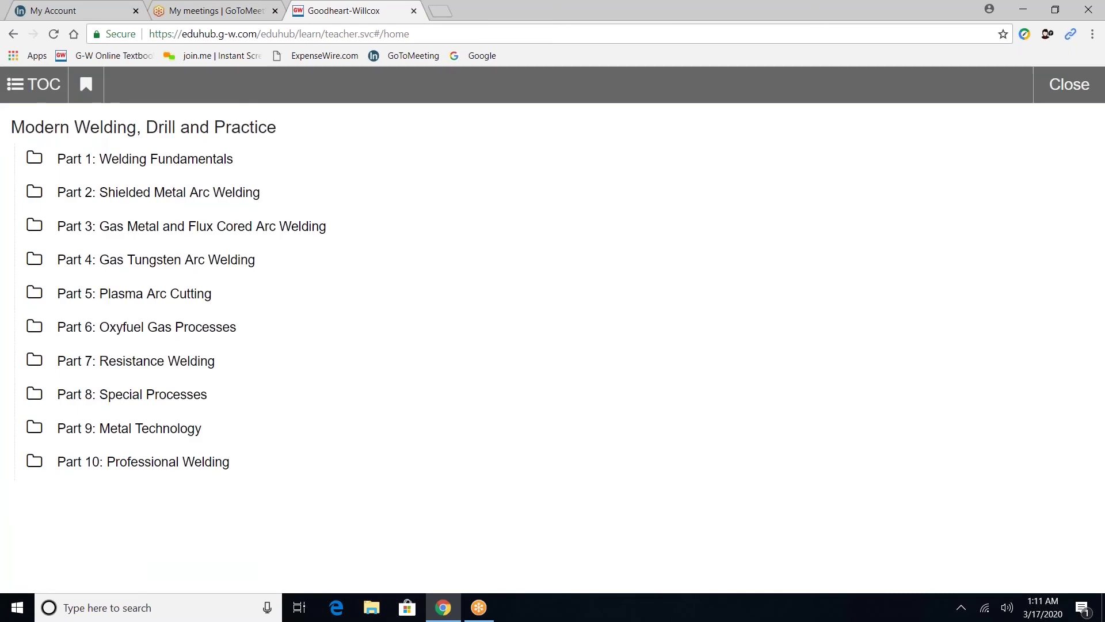
pyautogui.click(182, 168)
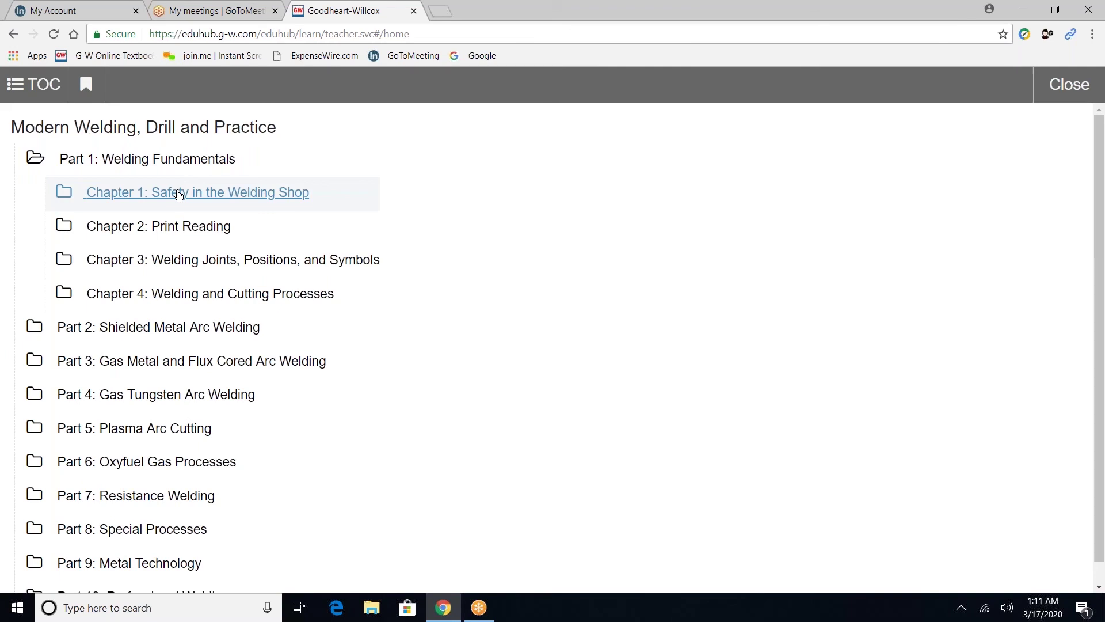
pyautogui.click(179, 194)
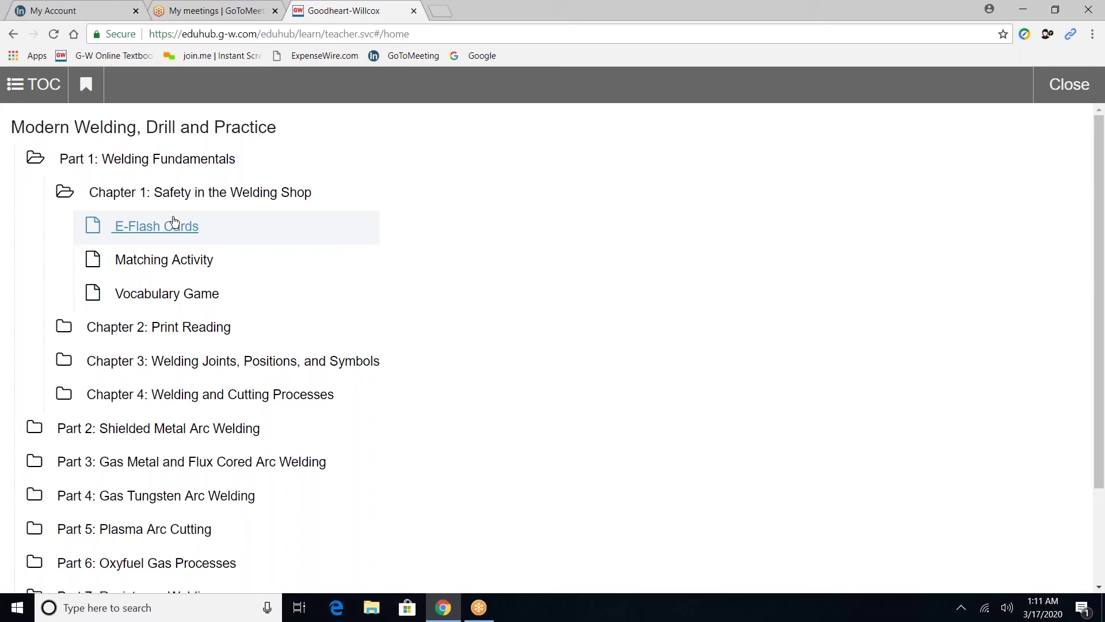
pyautogui.click(175, 223)
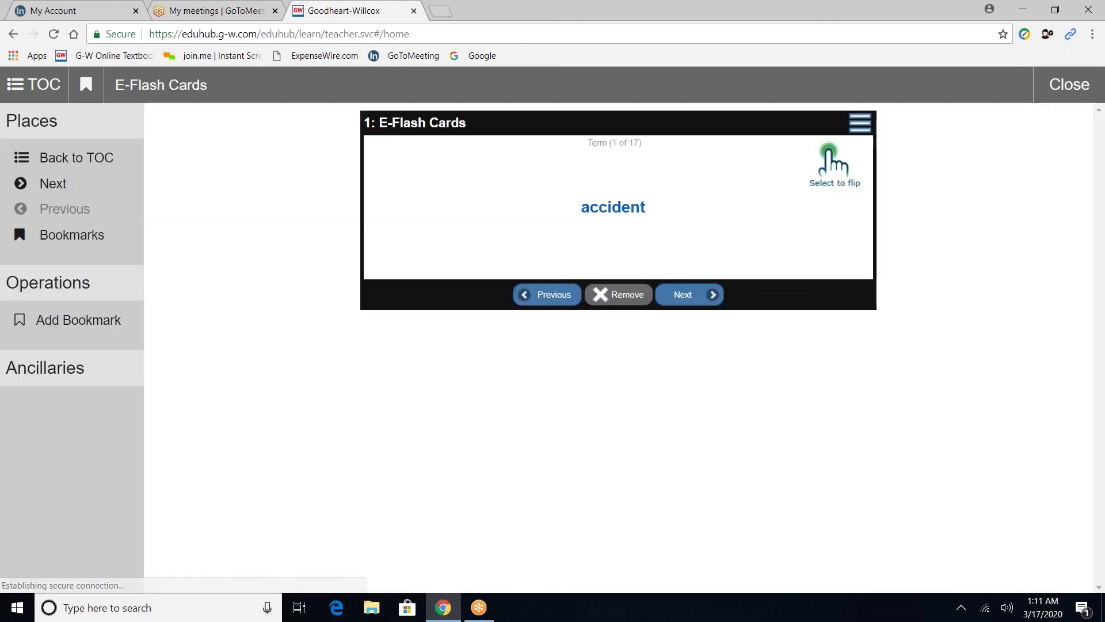
pyautogui.click(558, 201)
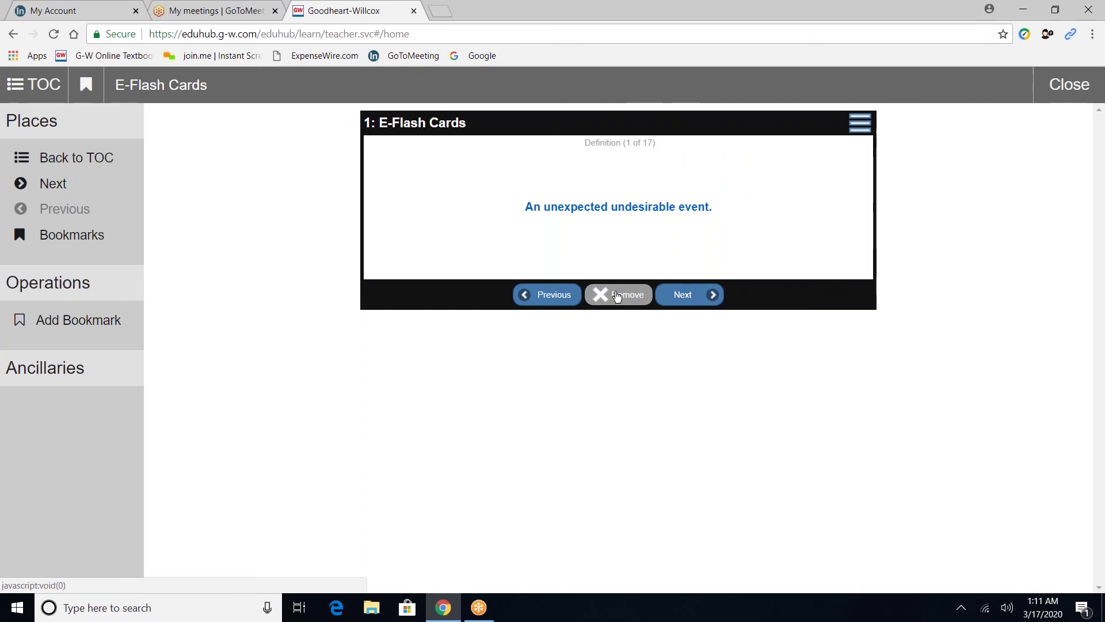
pyautogui.click(689, 297)
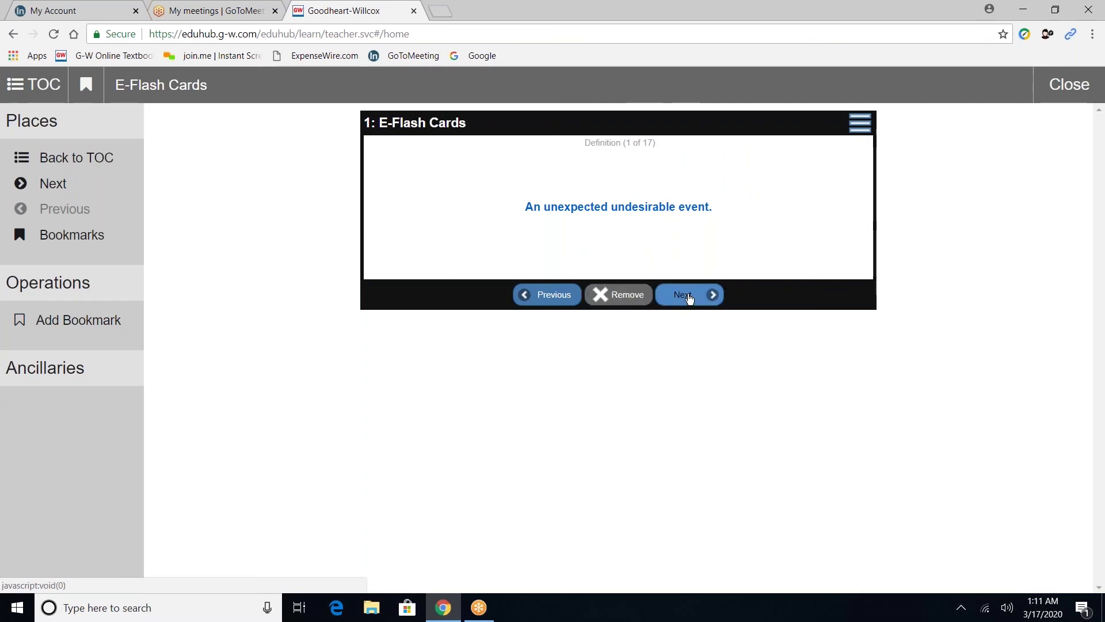
# Set the flash cards to view by definition, apply the option, and flip the second card to its term.
pyautogui.click(861, 123)
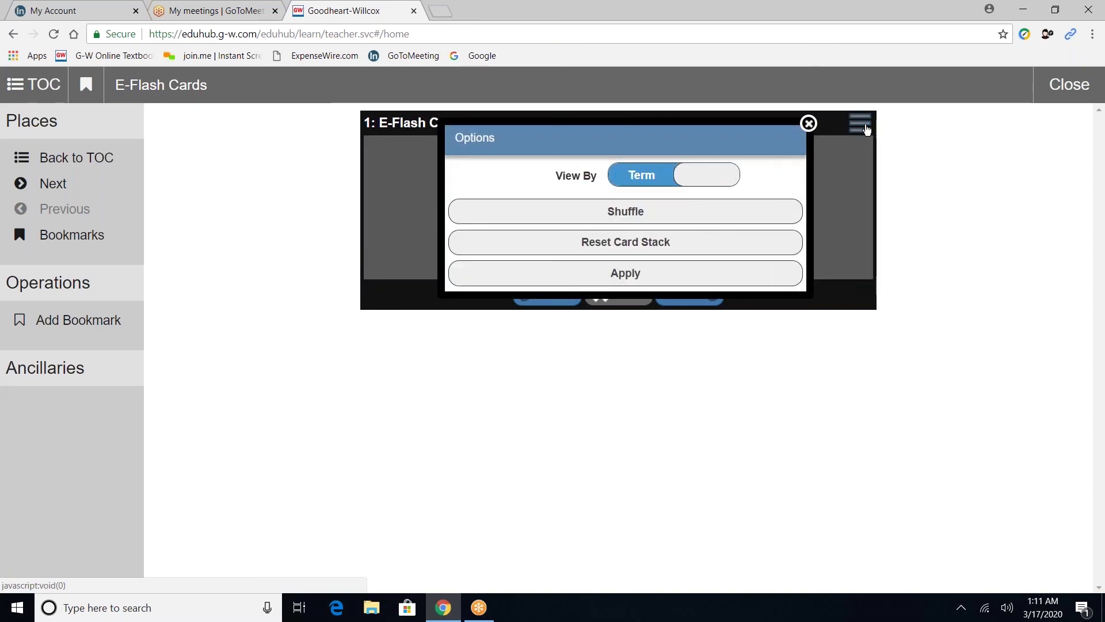
pyautogui.click(659, 183)
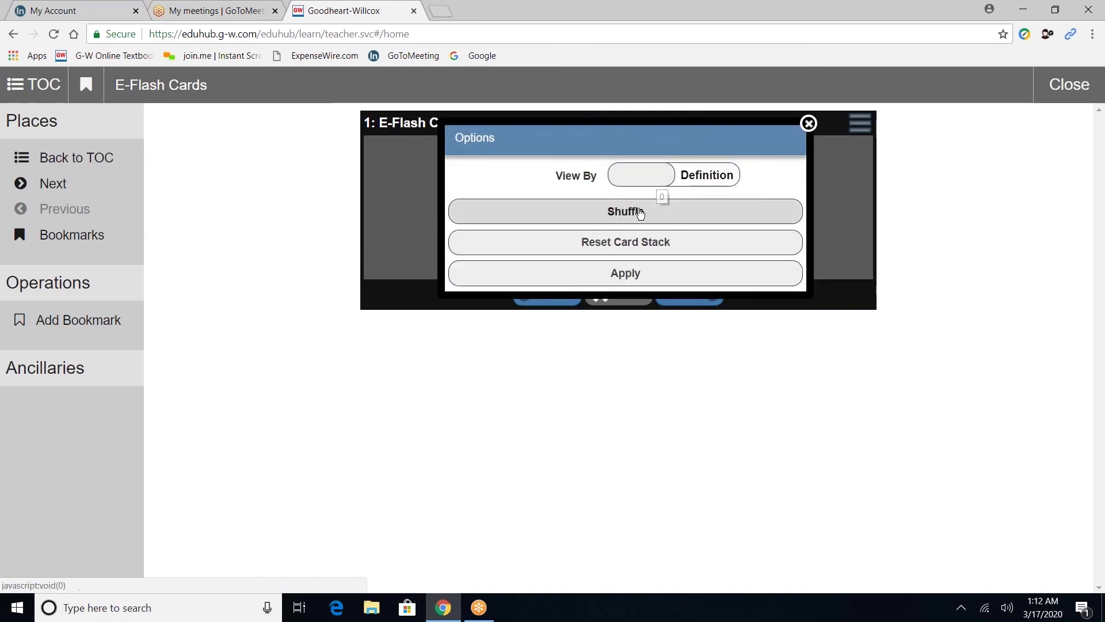
pyautogui.click(629, 276)
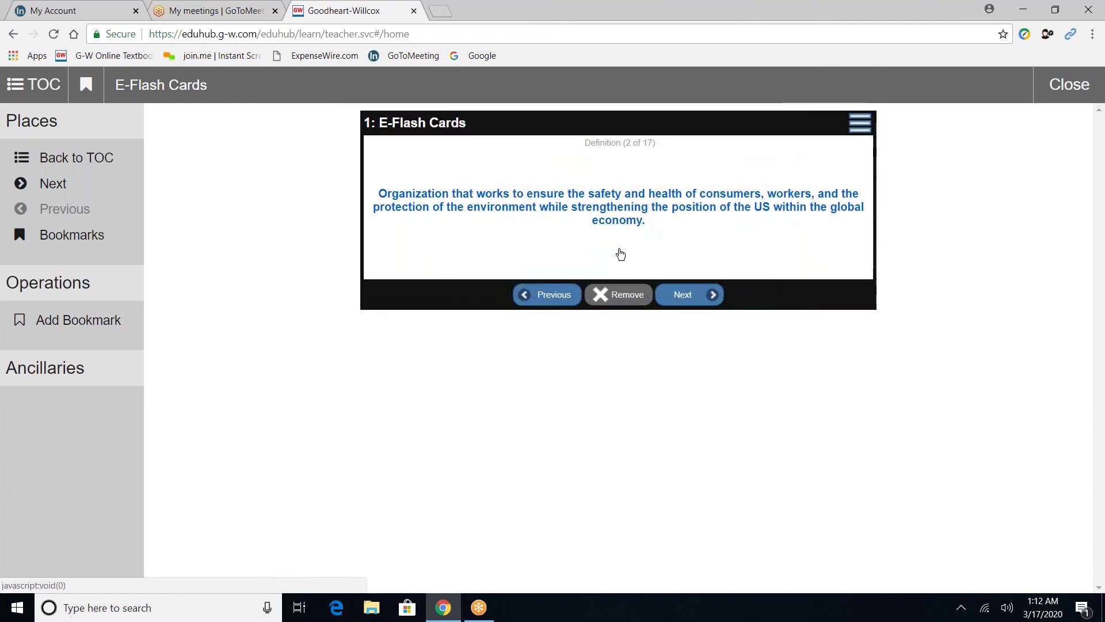
pyautogui.click(620, 254)
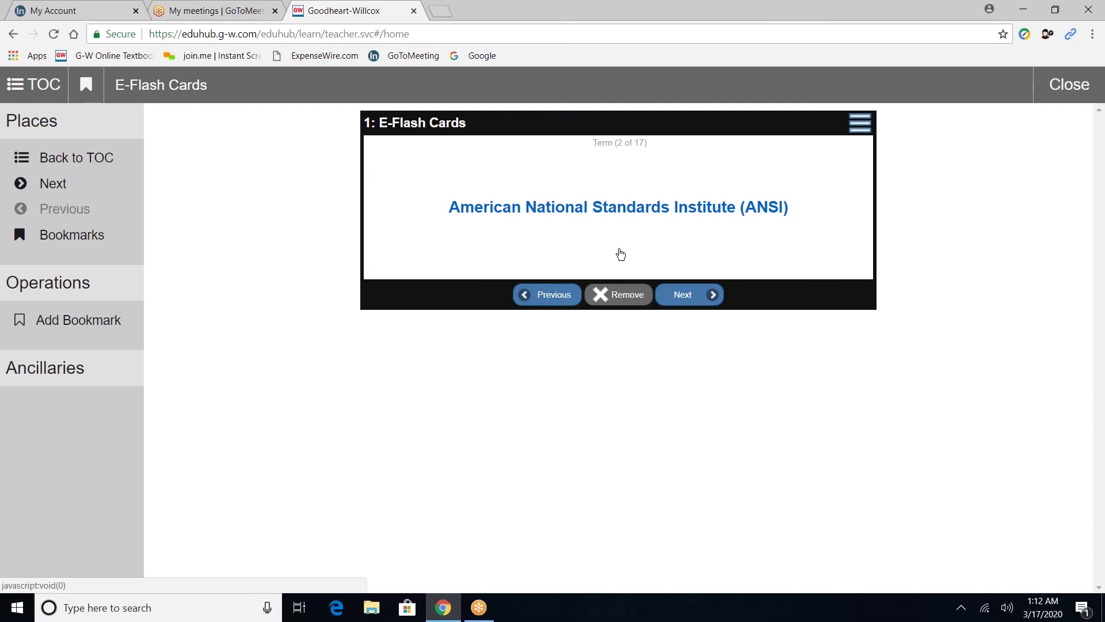
# Open Chapter 1's Matching Activity, enter B for accident and A for arc flash, and check the answers.
pyautogui.click(110, 162)
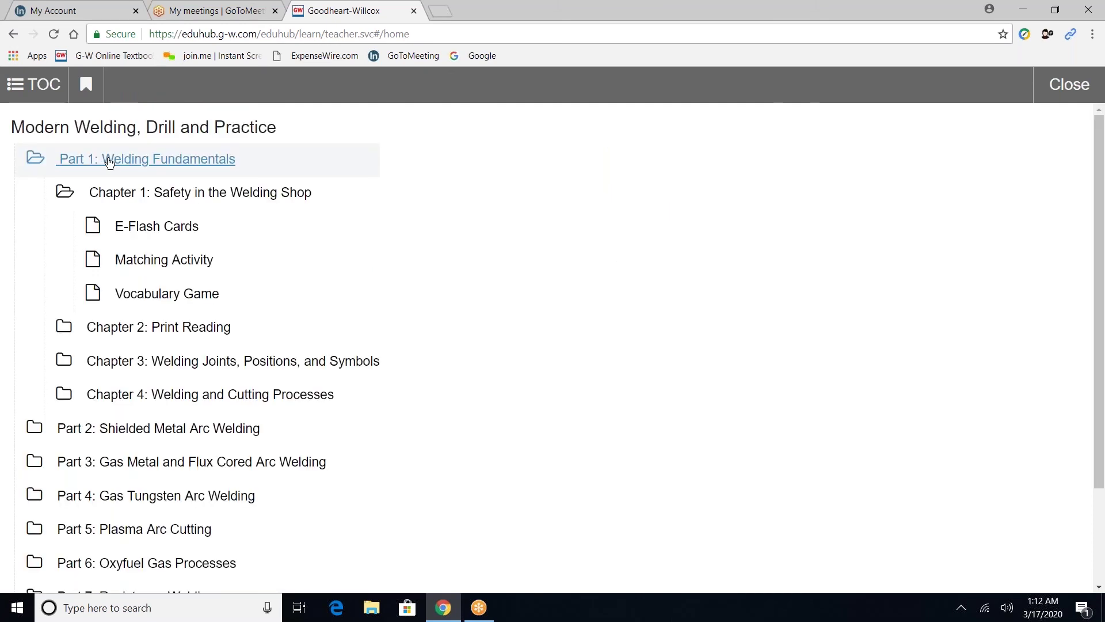
pyautogui.click(138, 271)
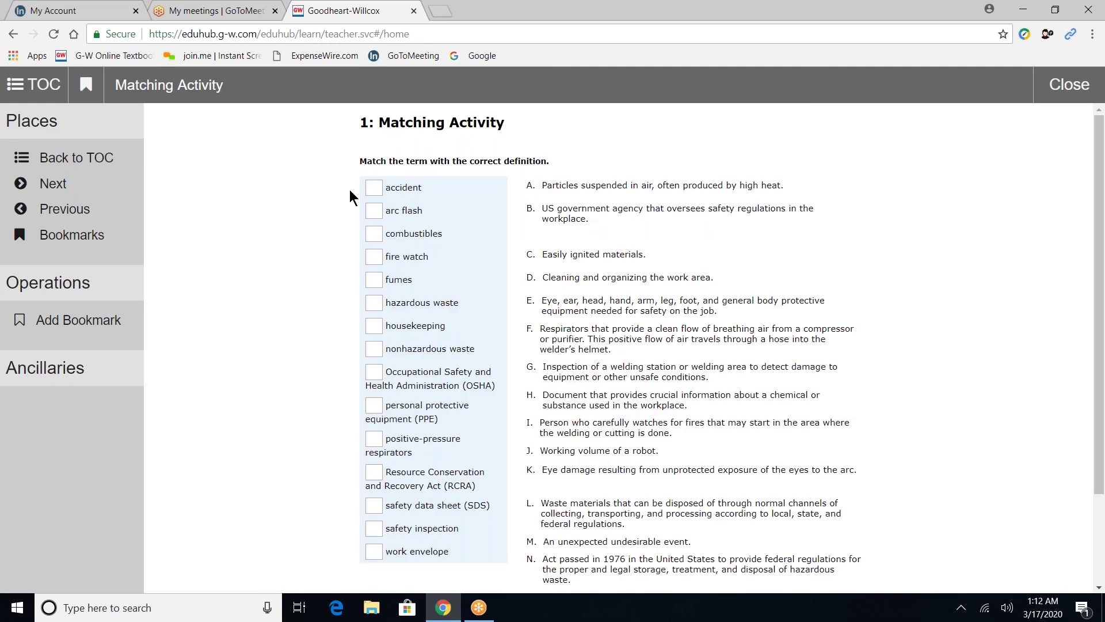
pyautogui.click(375, 188)
pyautogui.write('B')
pyautogui.click(375, 214)
pyautogui.write('A')
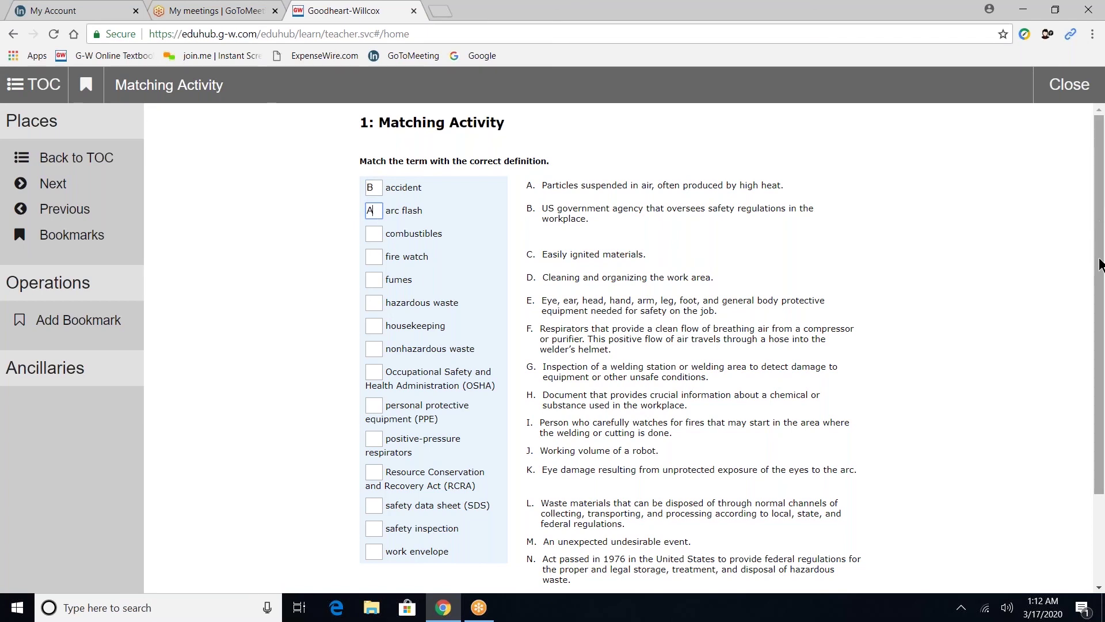
pyautogui.scroll(-2, 1100, 265)
pyautogui.click(627, 547)
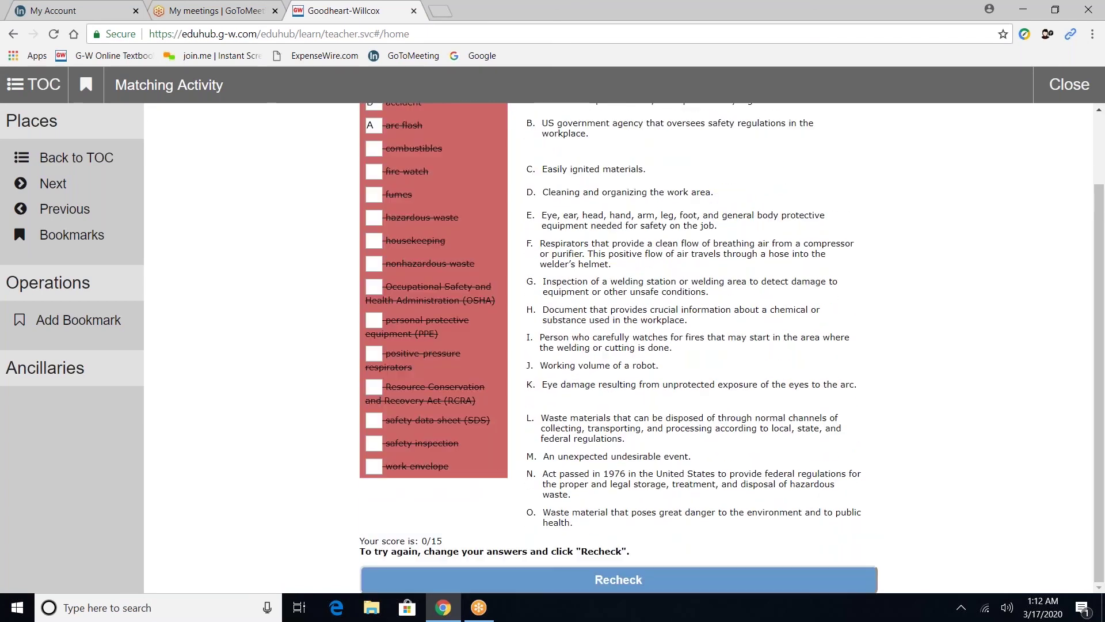
pyautogui.click(594, 555)
pyautogui.click(594, 554)
# Open Chapter 1's Vocabulary Game and answer the 400-point questions in the second and third columns with hazardous waste and fumes.
pyautogui.click(112, 158)
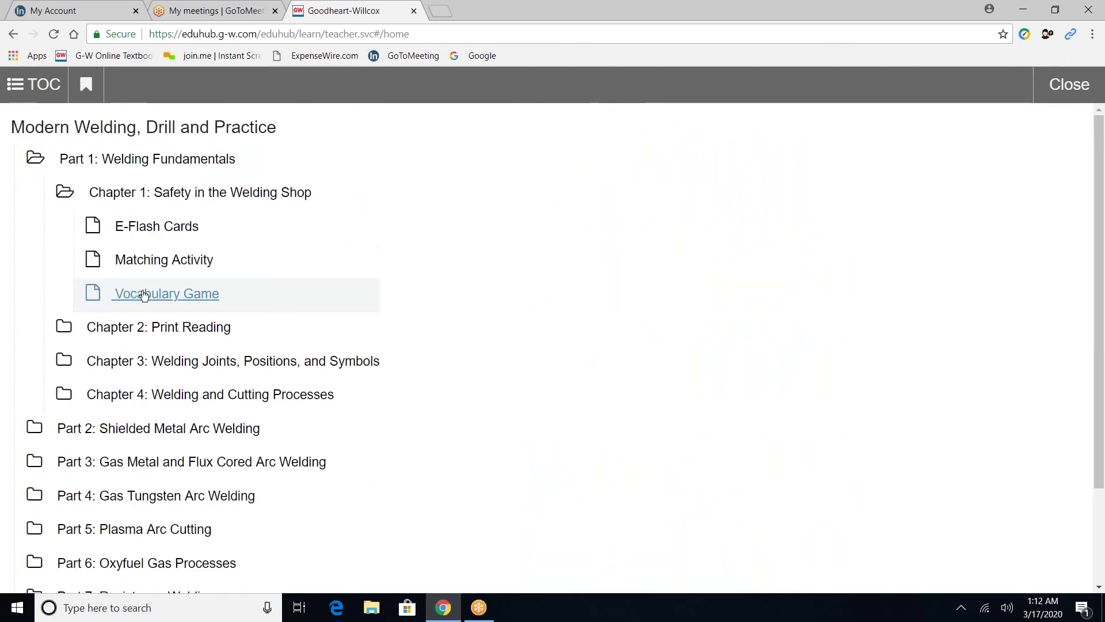
pyautogui.click(144, 294)
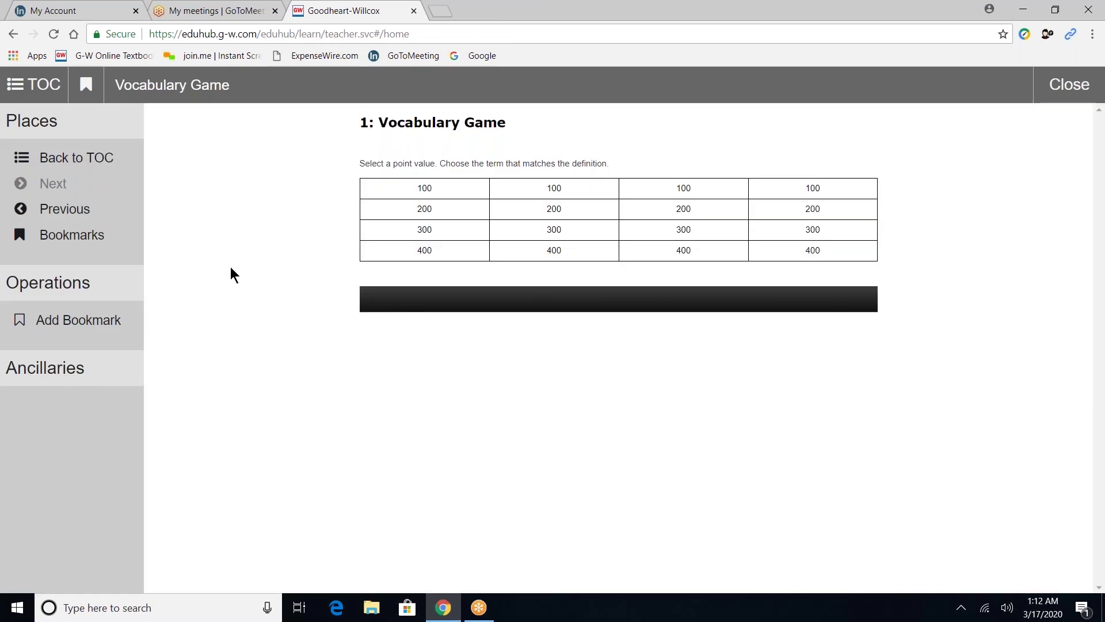
pyautogui.click(552, 251)
pyautogui.click(371, 331)
pyautogui.click(380, 452)
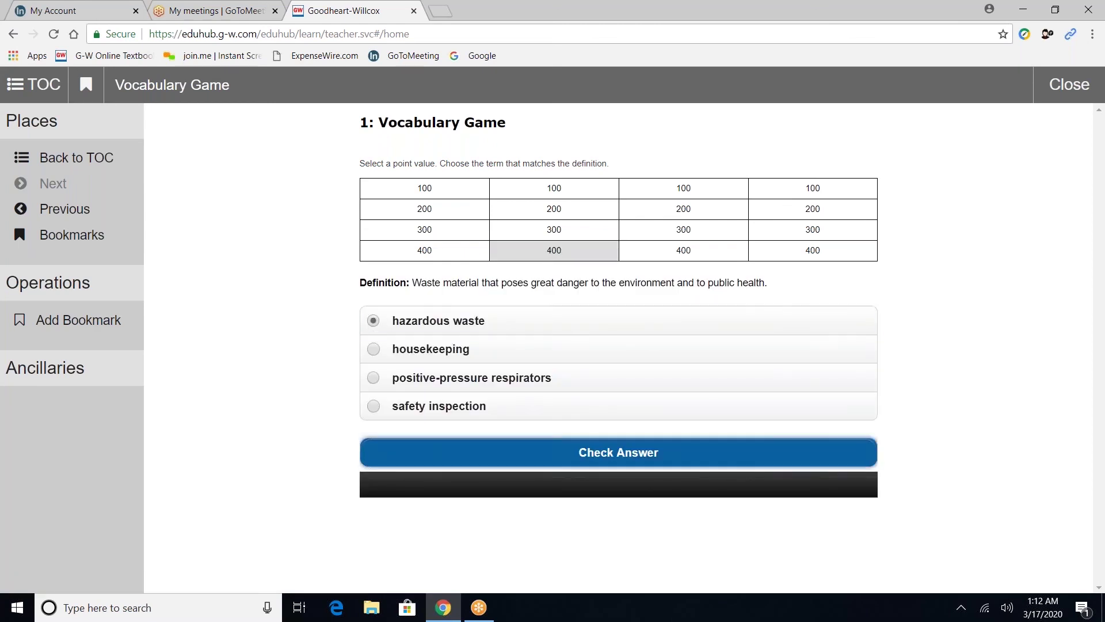
pyautogui.click(686, 251)
pyautogui.click(373, 361)
pyautogui.click(385, 459)
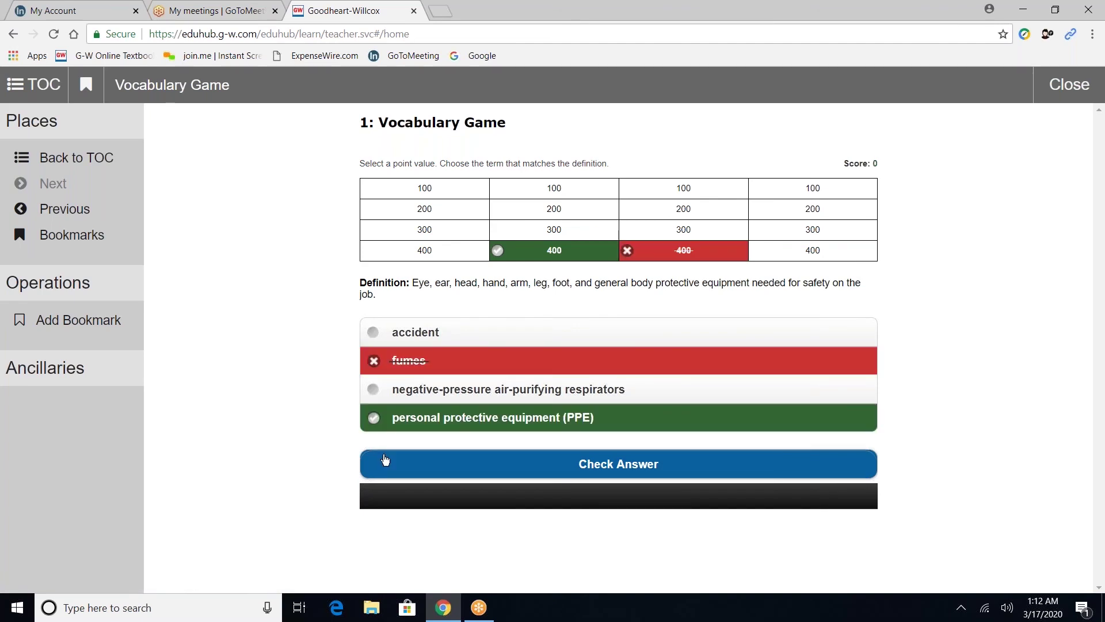
# Examine the Chapter 2 and Chapter 3 activities in the Drill and Practice table of contents, and close the book.
pyautogui.click(98, 153)
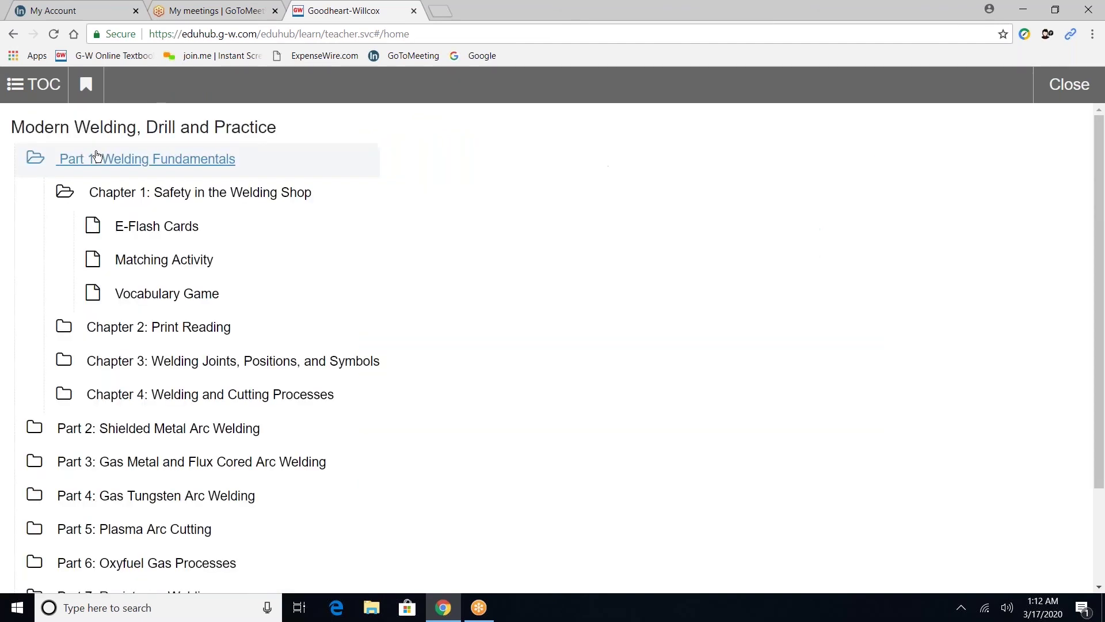
pyautogui.click(121, 341)
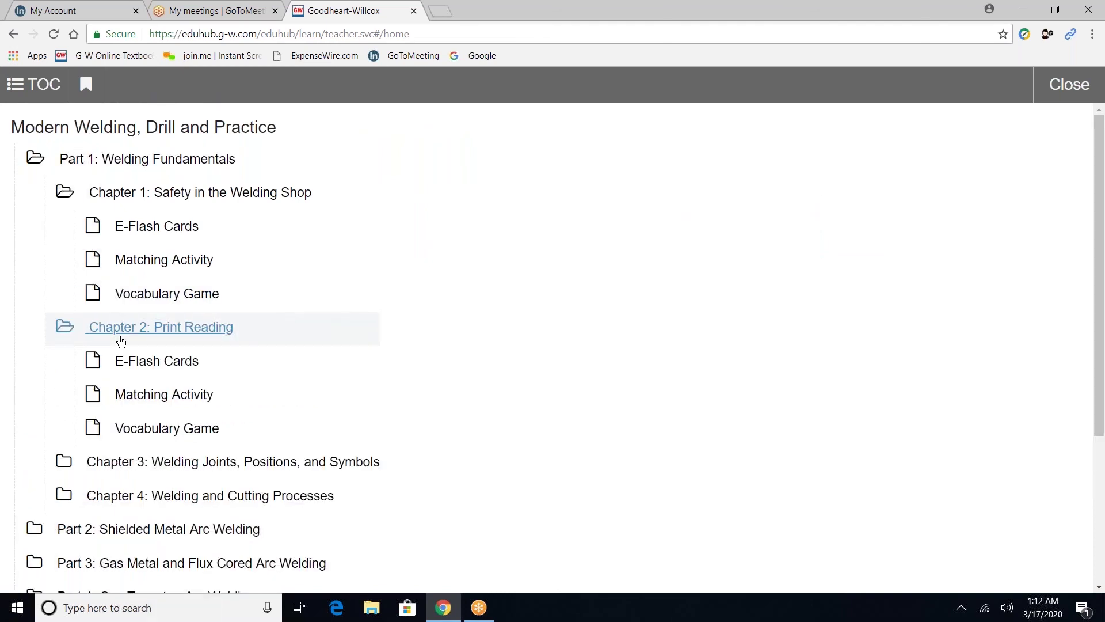
pyautogui.click(123, 460)
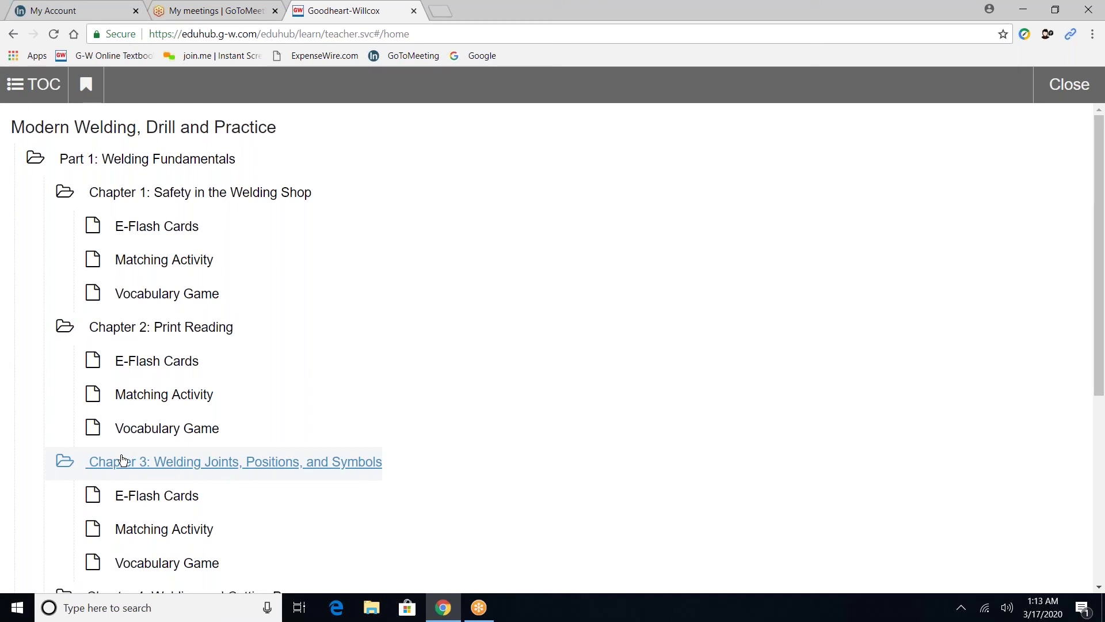
pyautogui.click(1061, 101)
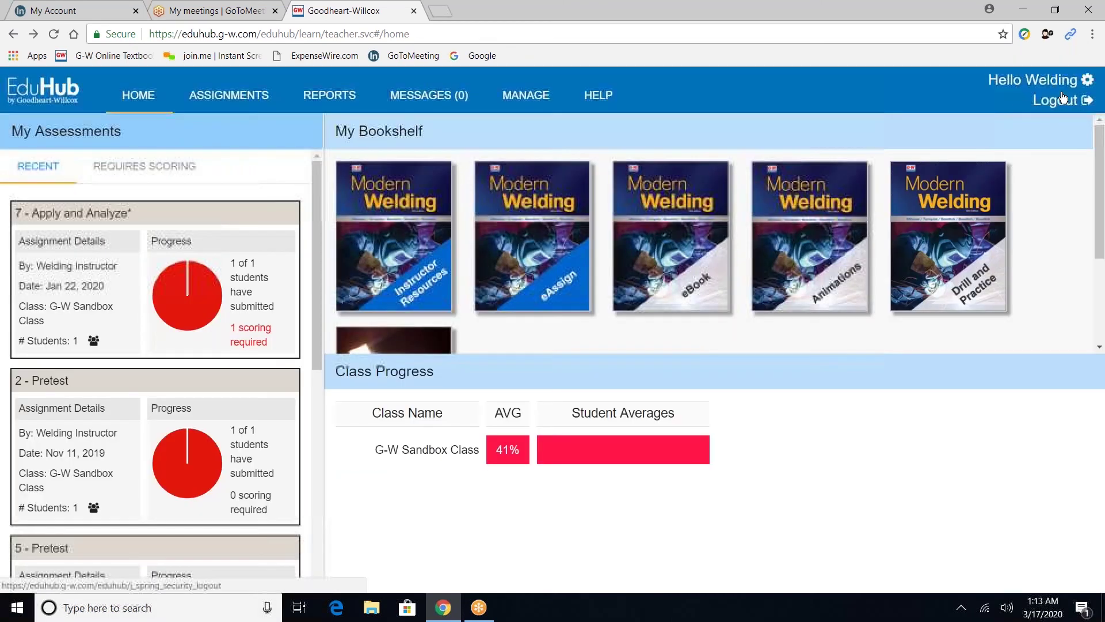
# Open the G-W Welding Video Clip Library, examine the clips under Welding Fundamentals, and close the library.
pyautogui.moveTo(1100, 209); pyautogui.dragTo(1100, 291)
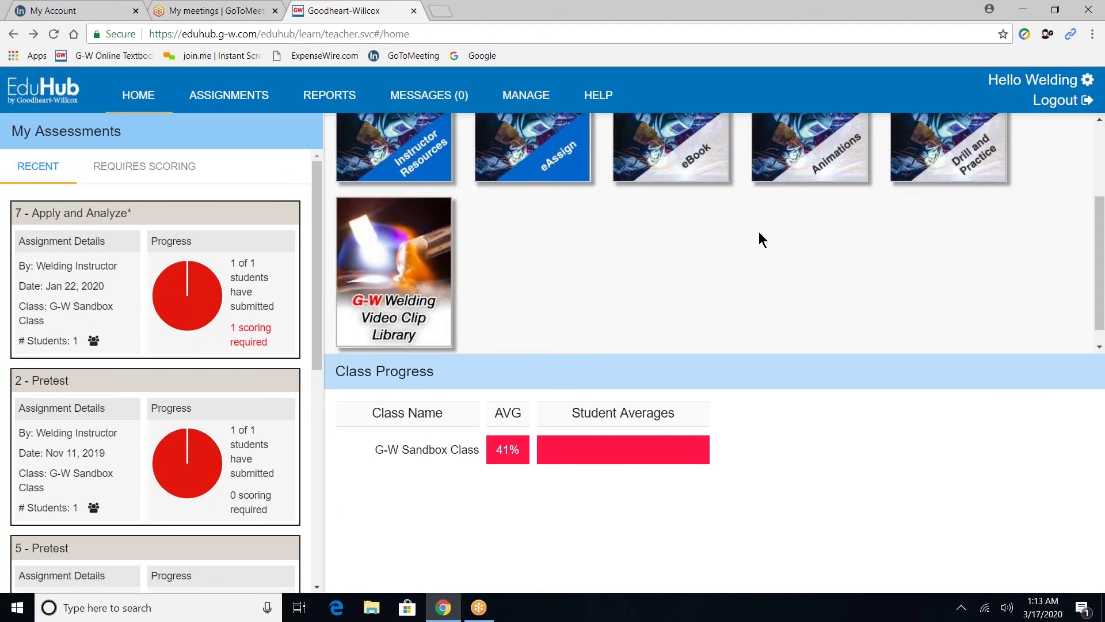
pyautogui.click(410, 288)
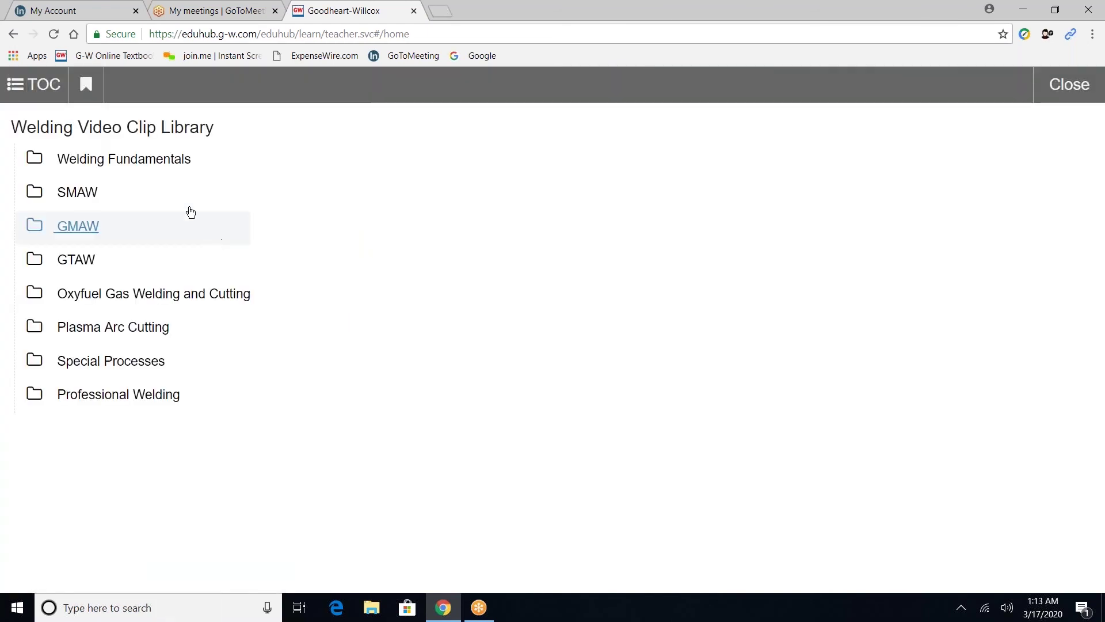
pyautogui.click(163, 164)
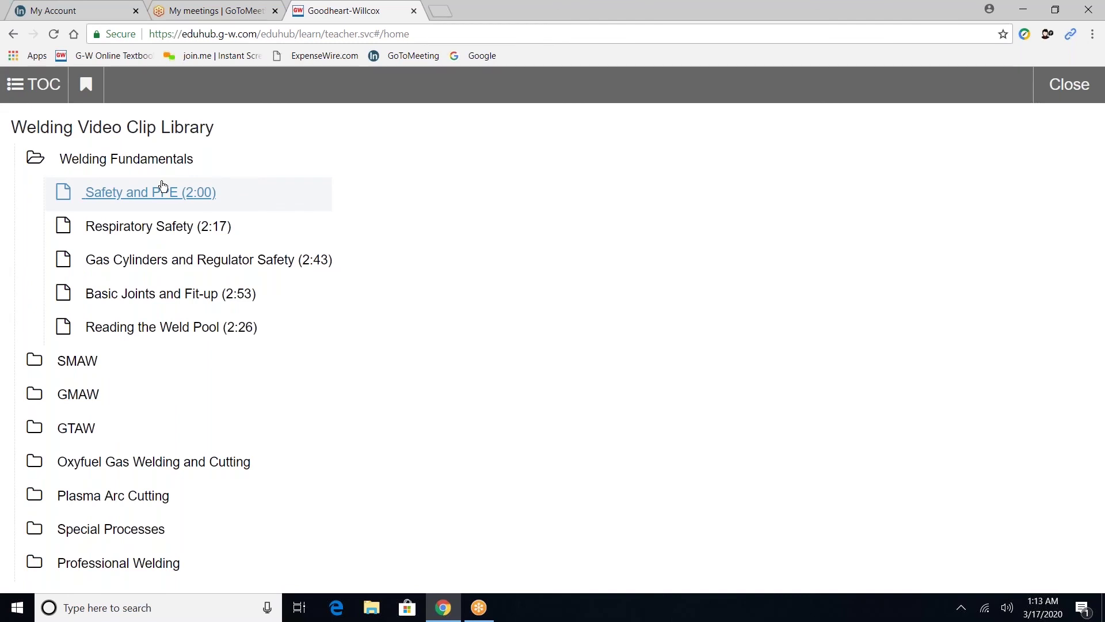
pyautogui.click(1075, 84)
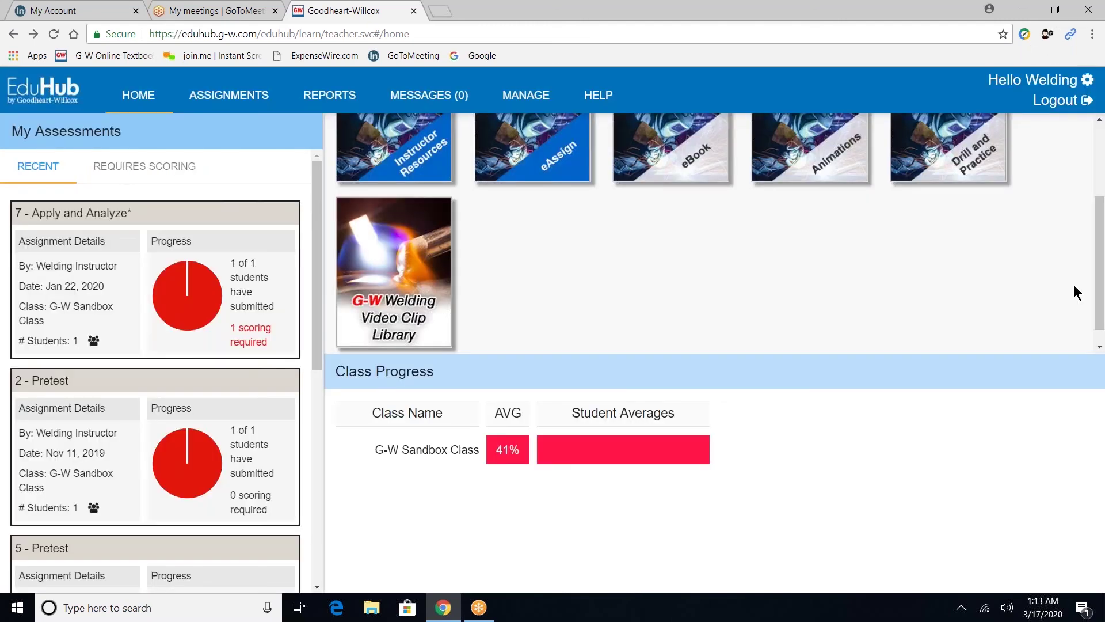
# Open the EduHub Help section.
pyautogui.moveTo(1100, 283); pyautogui.dragTo(1100, 183)
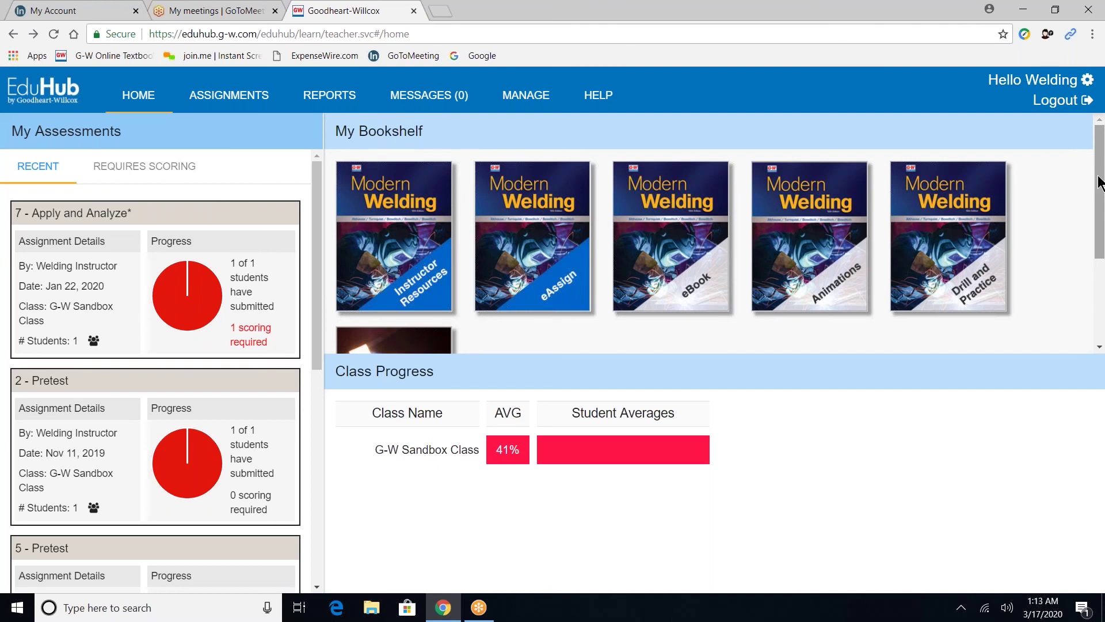
pyautogui.click(602, 97)
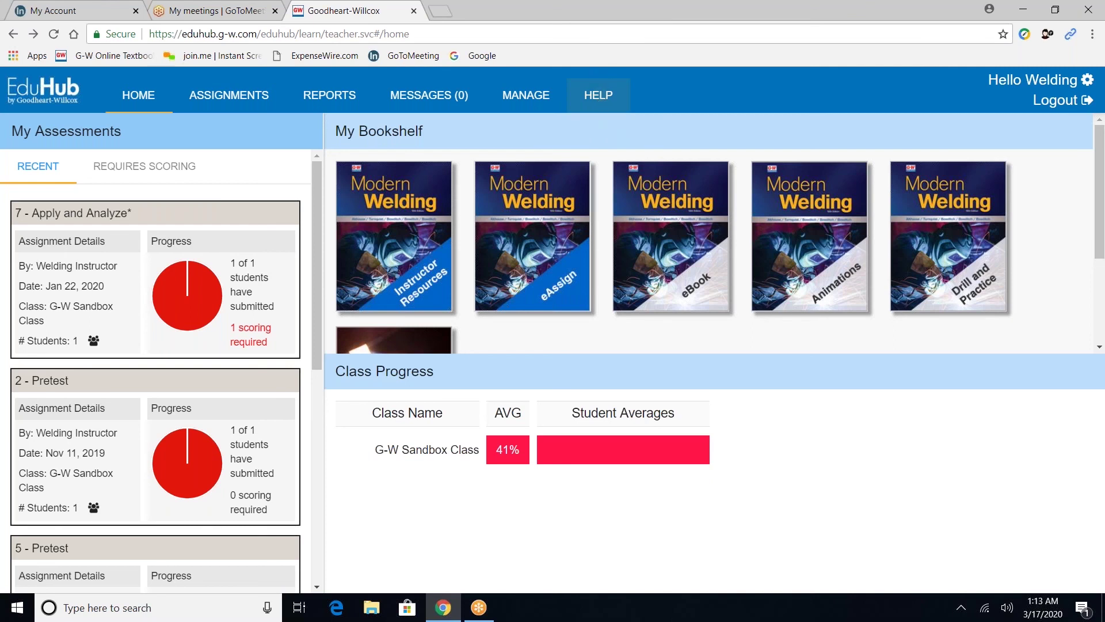